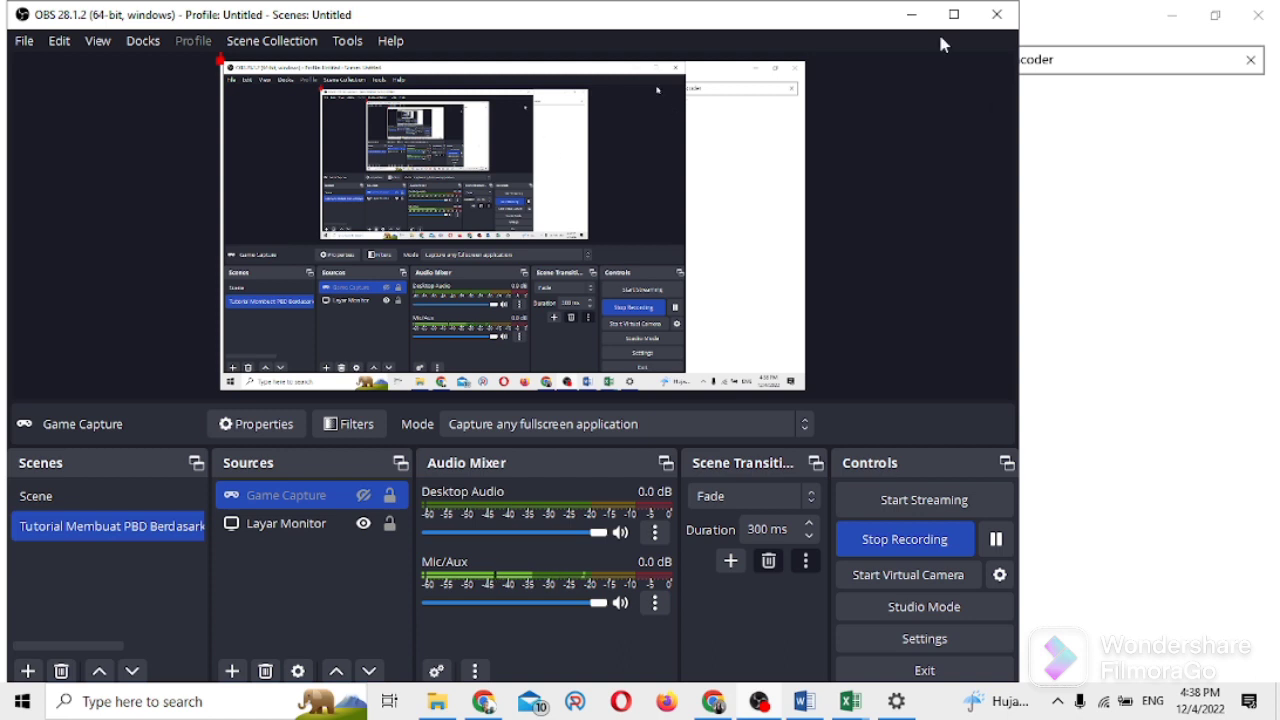
# Minimise the OBS window and close the Windows Settings search window.
pyautogui.click(912, 15)
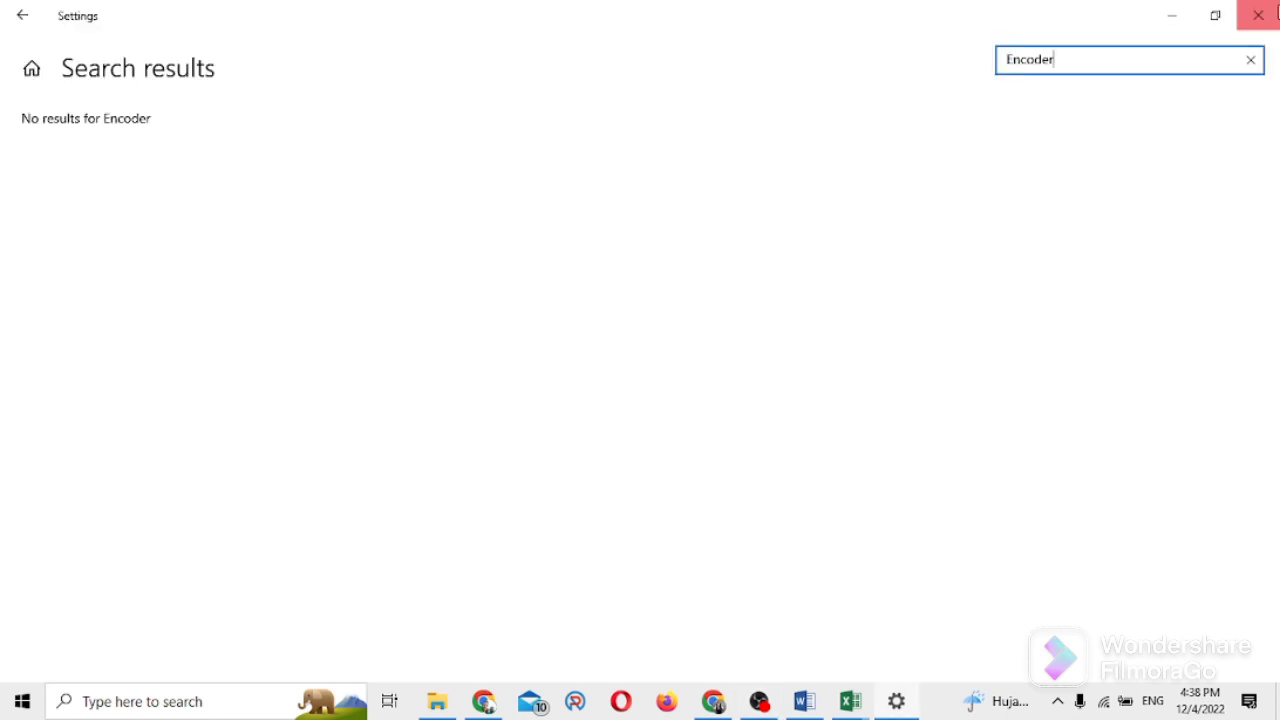
pyautogui.click(1258, 15)
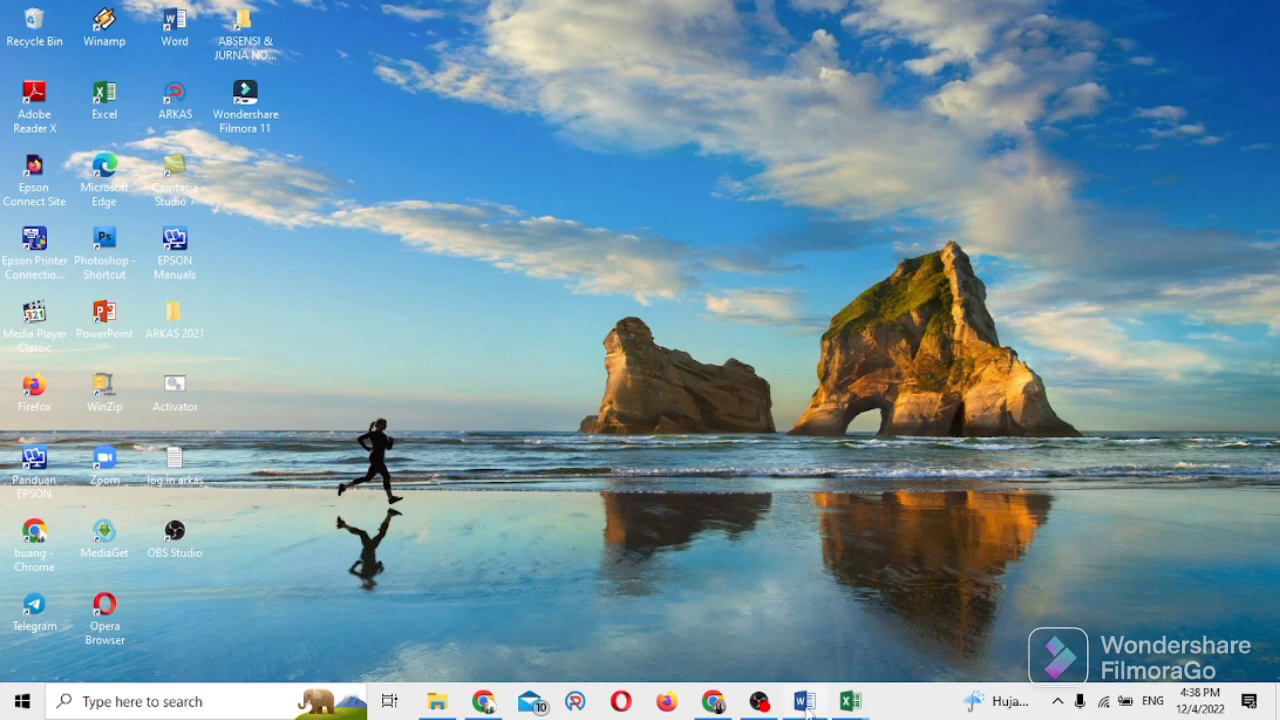
# Switch to the Word document instrument lengkap VALIDASI and review it back to the validation instrument on page 1.
pyautogui.moveTo(812, 705)
pyautogui.click(767, 619)
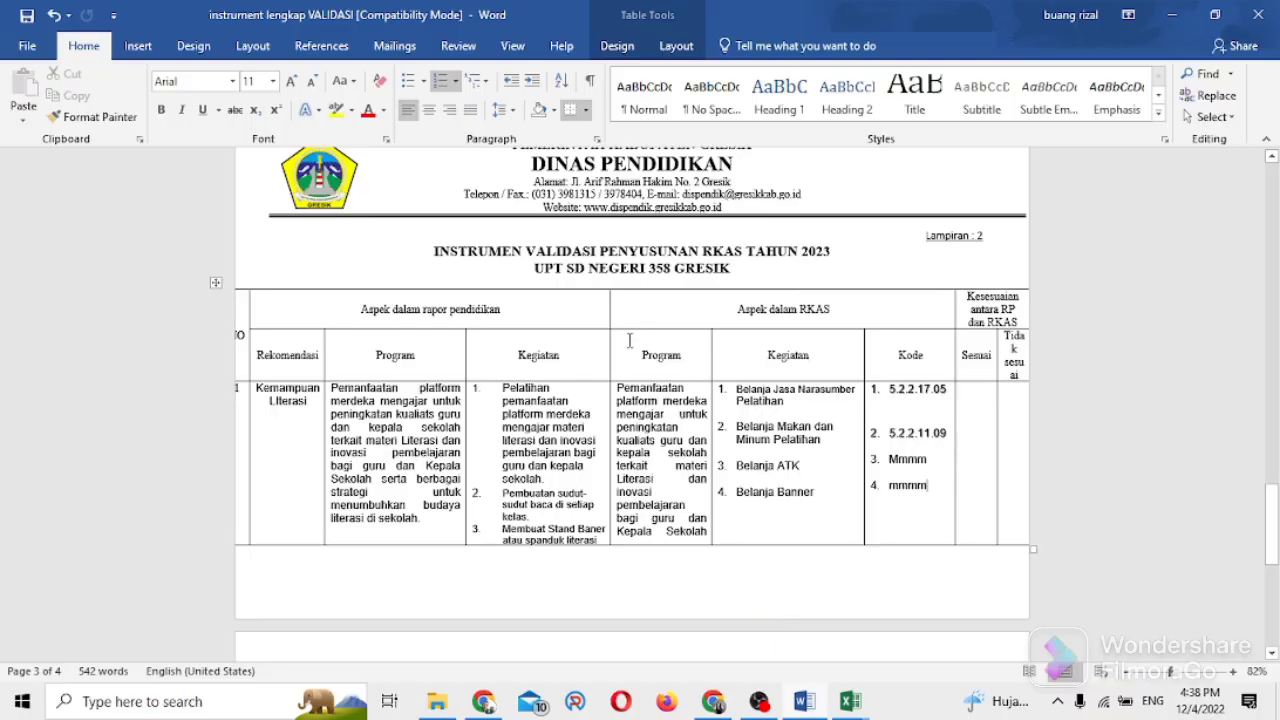
pyautogui.click(1272, 185)
pyautogui.click(1272, 189)
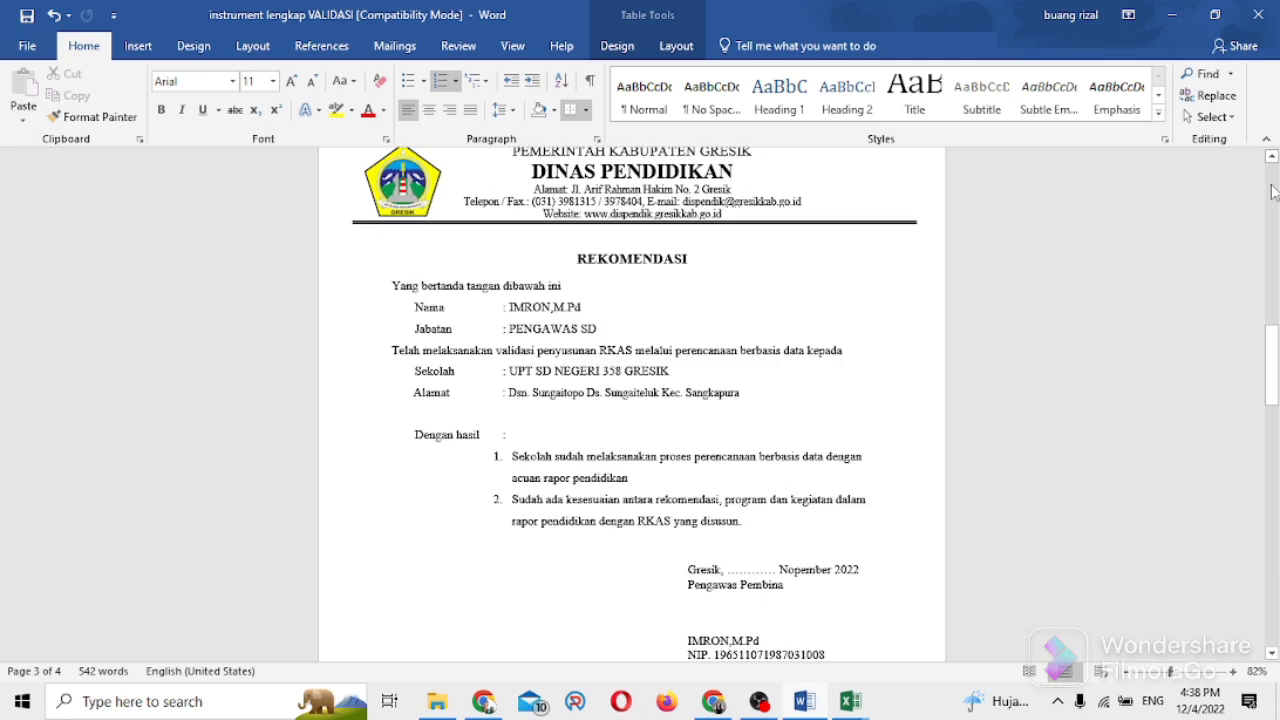
pyautogui.click(1272, 192)
pyautogui.click(1272, 191)
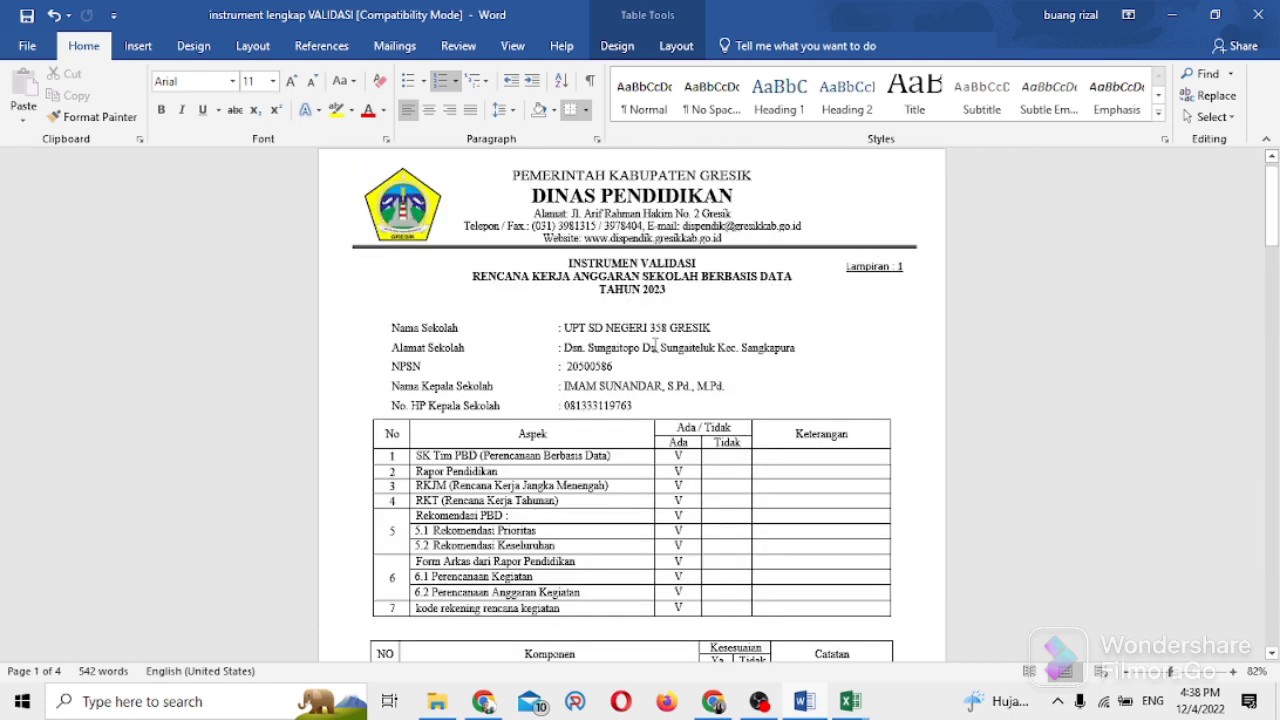
# Switch to Excel and view the Bagi Laporan-Rapor-Pendidikan report and the LK PBD workbook, ending on the report.
pyautogui.click(848, 701)
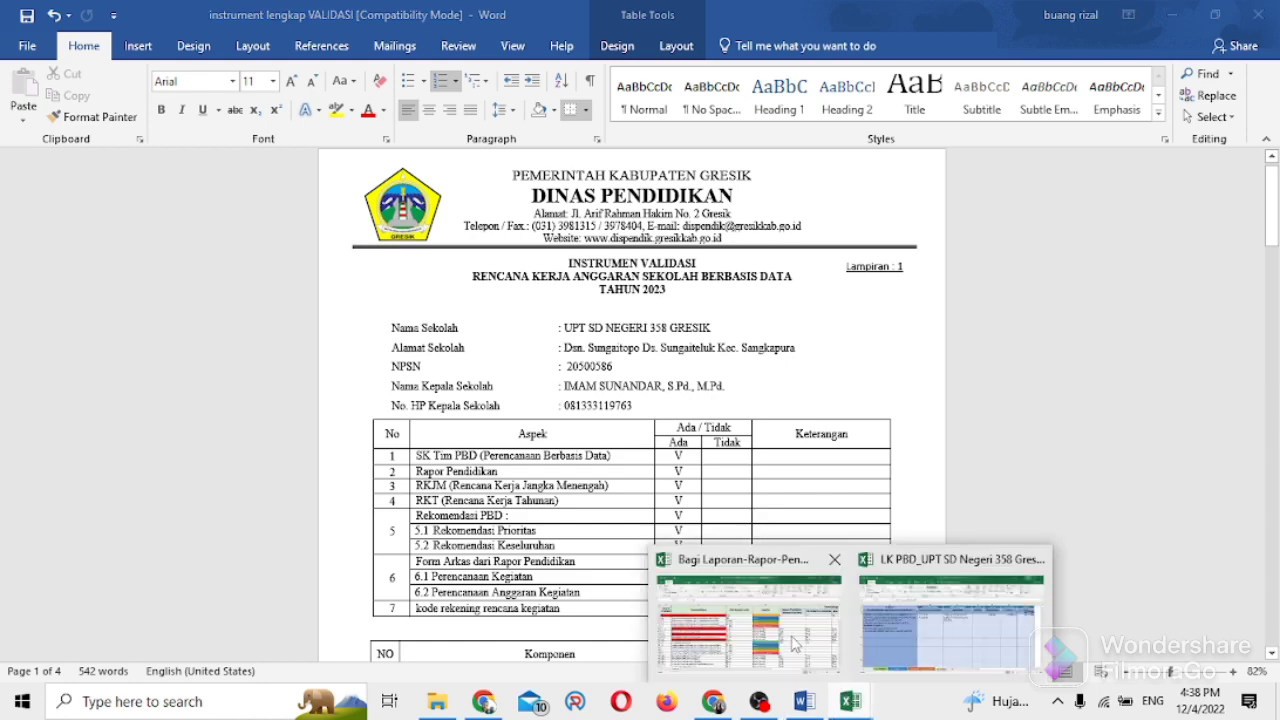
pyautogui.click(795, 643)
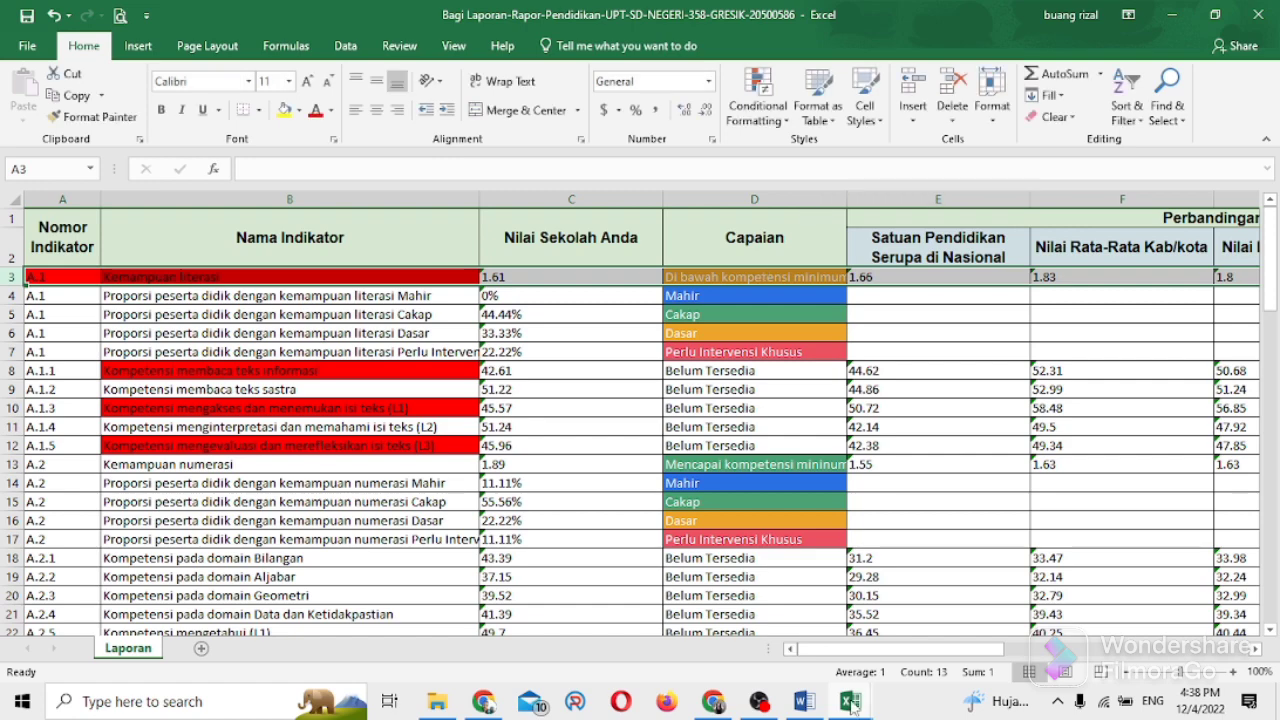
pyautogui.moveTo(850, 703)
pyautogui.click(902, 605)
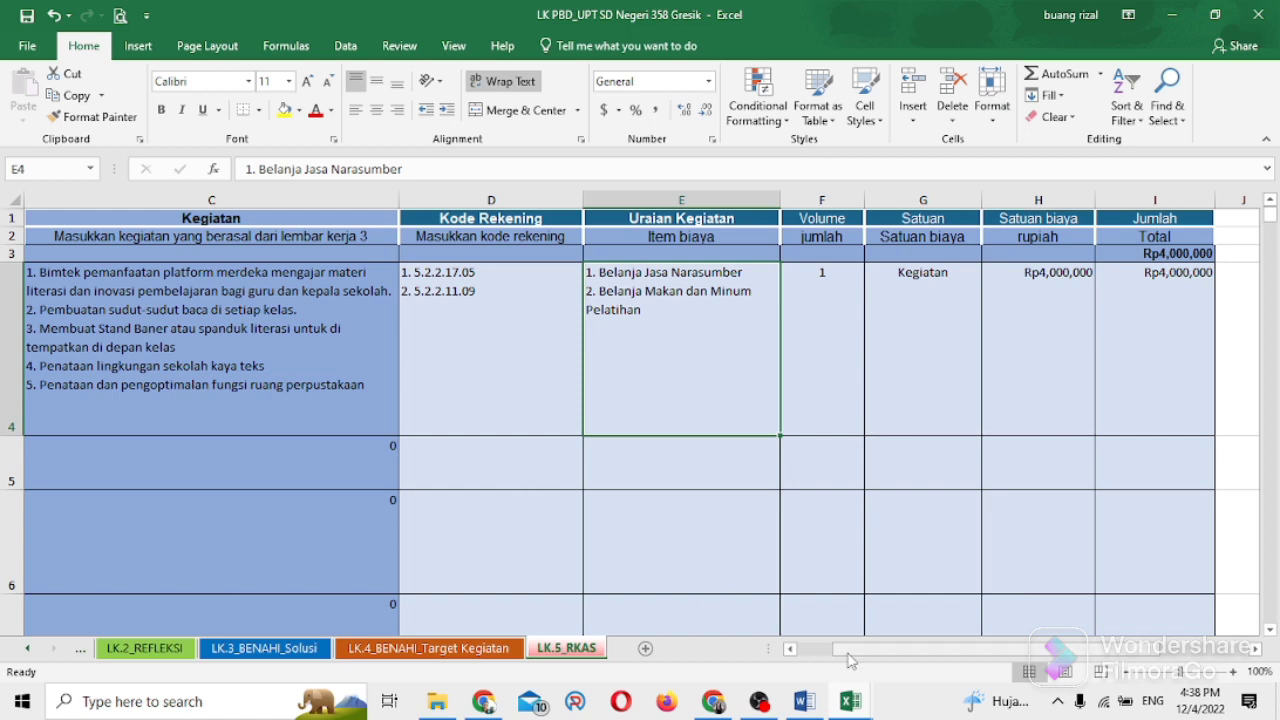
pyautogui.moveTo(852, 706)
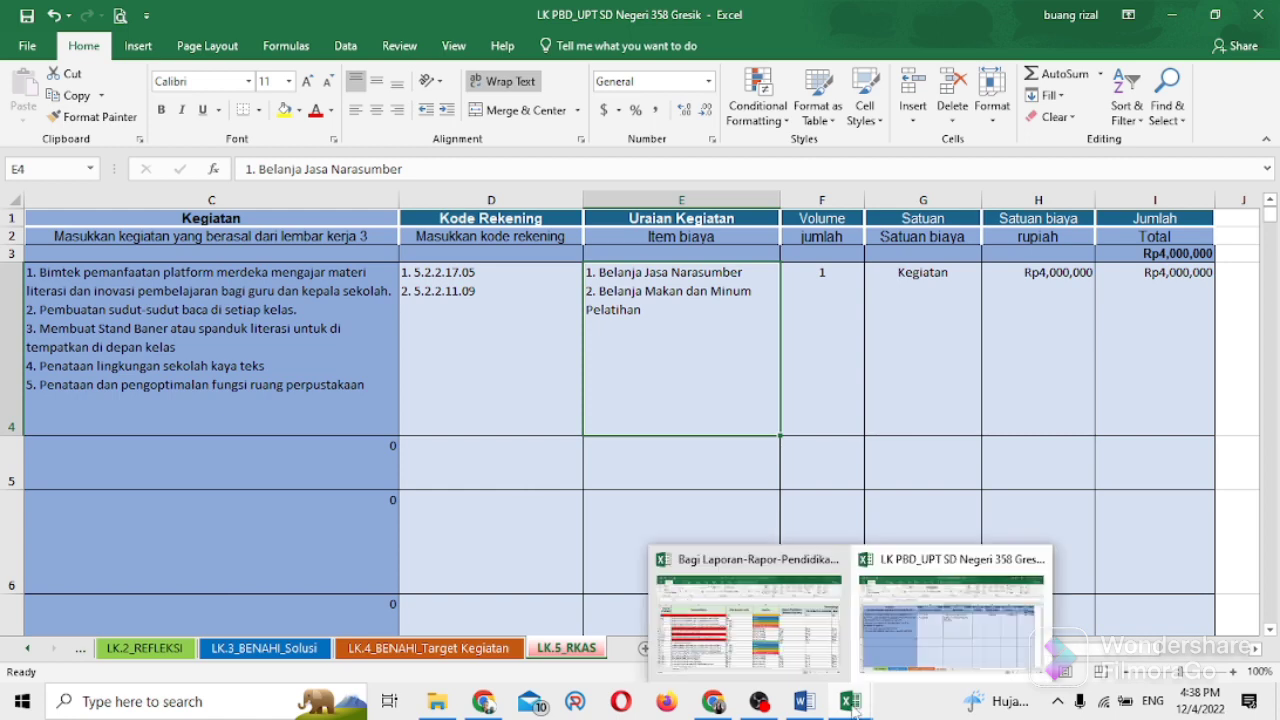
pyautogui.click(767, 652)
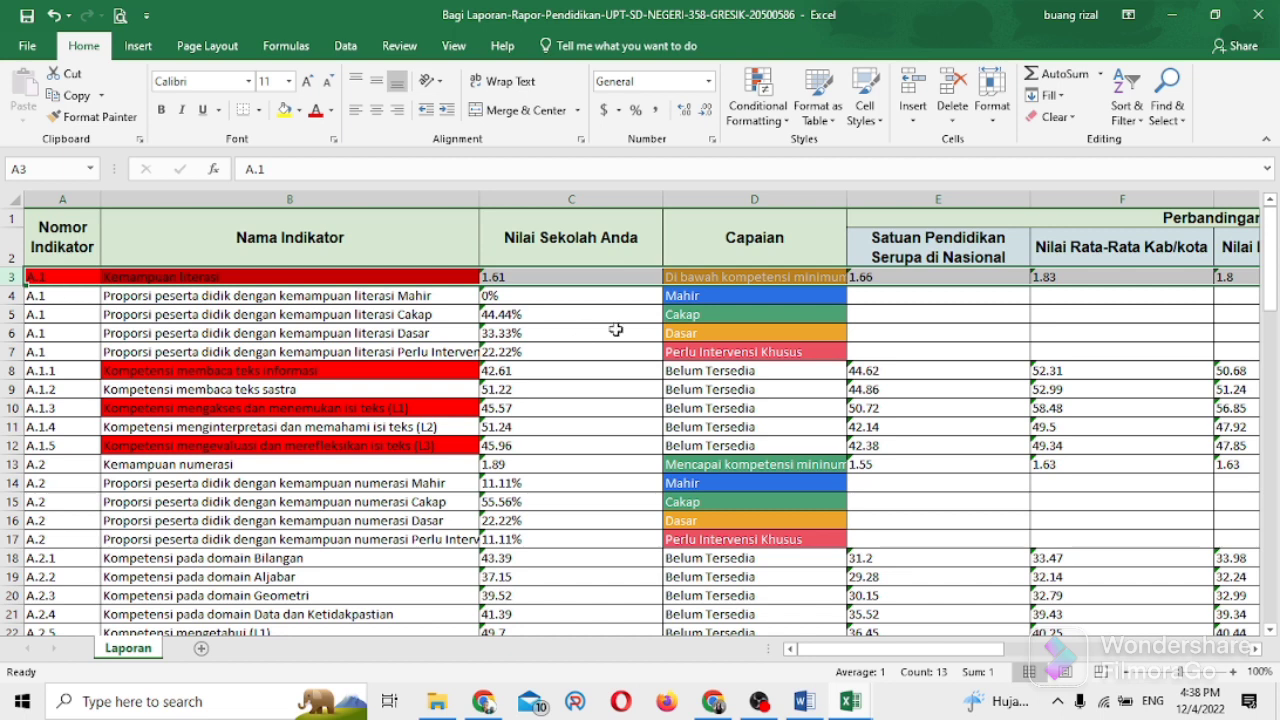
# Examine the Capaian rating of every indicator in the Laporan sheet, from A.1 Kemampuan literasi to E.3.2 in row 87.
pyautogui.click(710, 280)
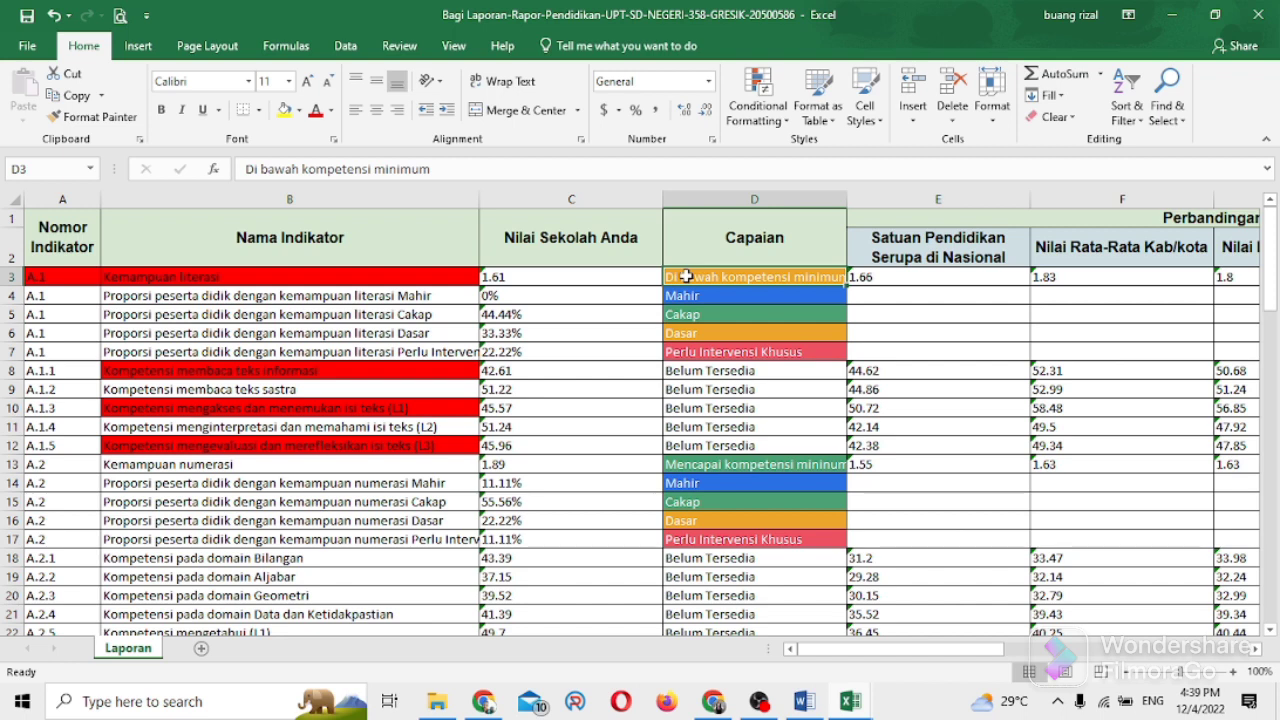
pyautogui.press('Down')
pyautogui.press('Down')
pyautogui.press('Down')
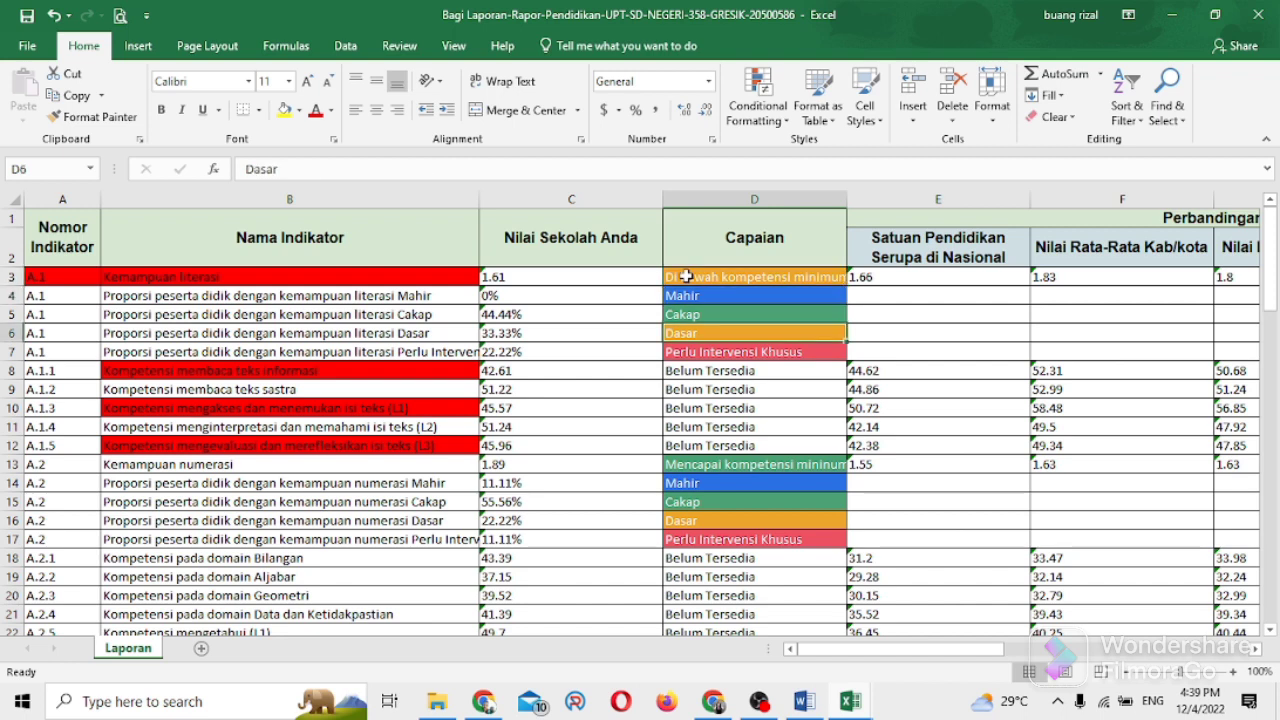
pyautogui.press('Down')
pyautogui.press('Down')
pyautogui.press('Down')
pyautogui.press('Down')
pyautogui.press('Down')
pyautogui.press('Down')
pyautogui.press('Down')
pyautogui.press('Down')
pyautogui.press('Down')
pyautogui.press('Down')
pyautogui.press('Down')
pyautogui.press('Down')
pyautogui.press('Down')
pyautogui.press('Down')
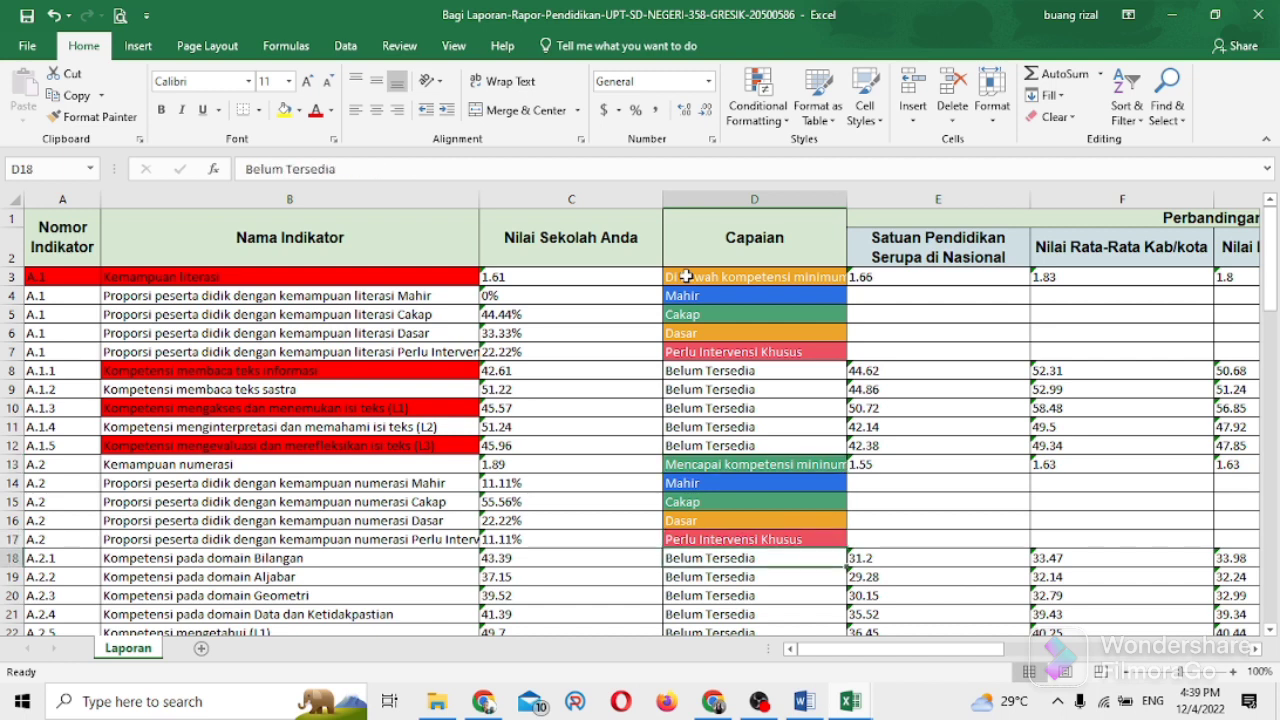
pyautogui.press('Down')
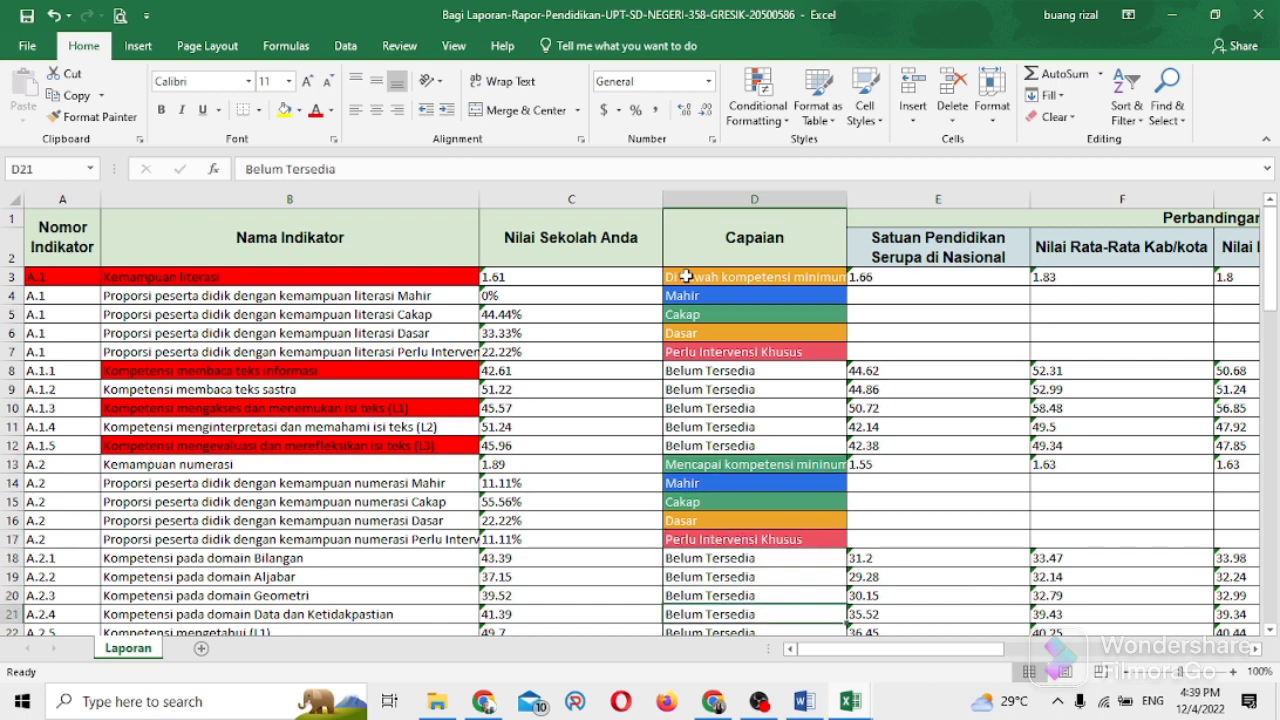
pyautogui.press('Down')
pyautogui.press('Down')
pyautogui.press('Down')
pyautogui.press('Down')
pyautogui.press('Down')
pyautogui.press('Down')
pyautogui.press('Down')
pyautogui.press('Down')
pyautogui.press('Down')
pyautogui.press('Down')
pyautogui.press('Down')
pyautogui.press('Down')
pyautogui.press('Down')
pyautogui.press('Down')
pyautogui.press('Down')
pyautogui.press('Down')
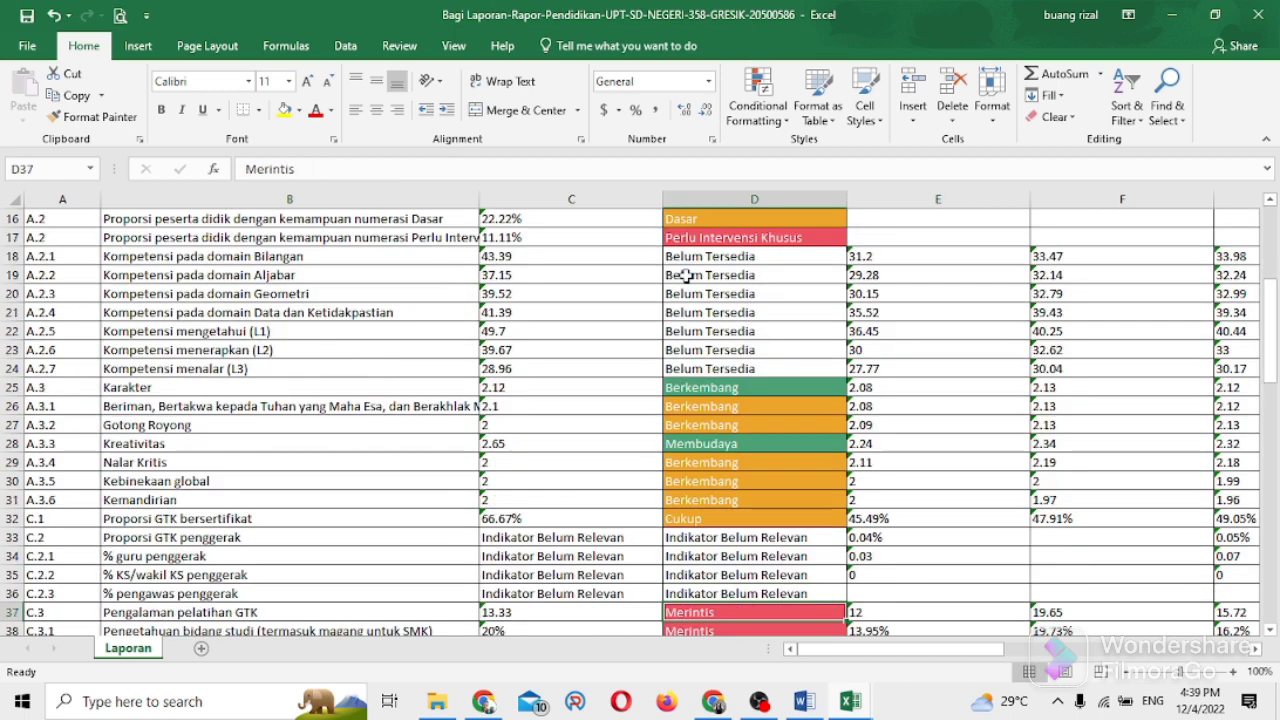
pyautogui.press('Down')
pyautogui.press('Down')
pyautogui.press('Down')
pyautogui.press('Down')
pyautogui.press('Down')
pyautogui.press('Down')
pyautogui.press('Down')
pyautogui.press('Down')
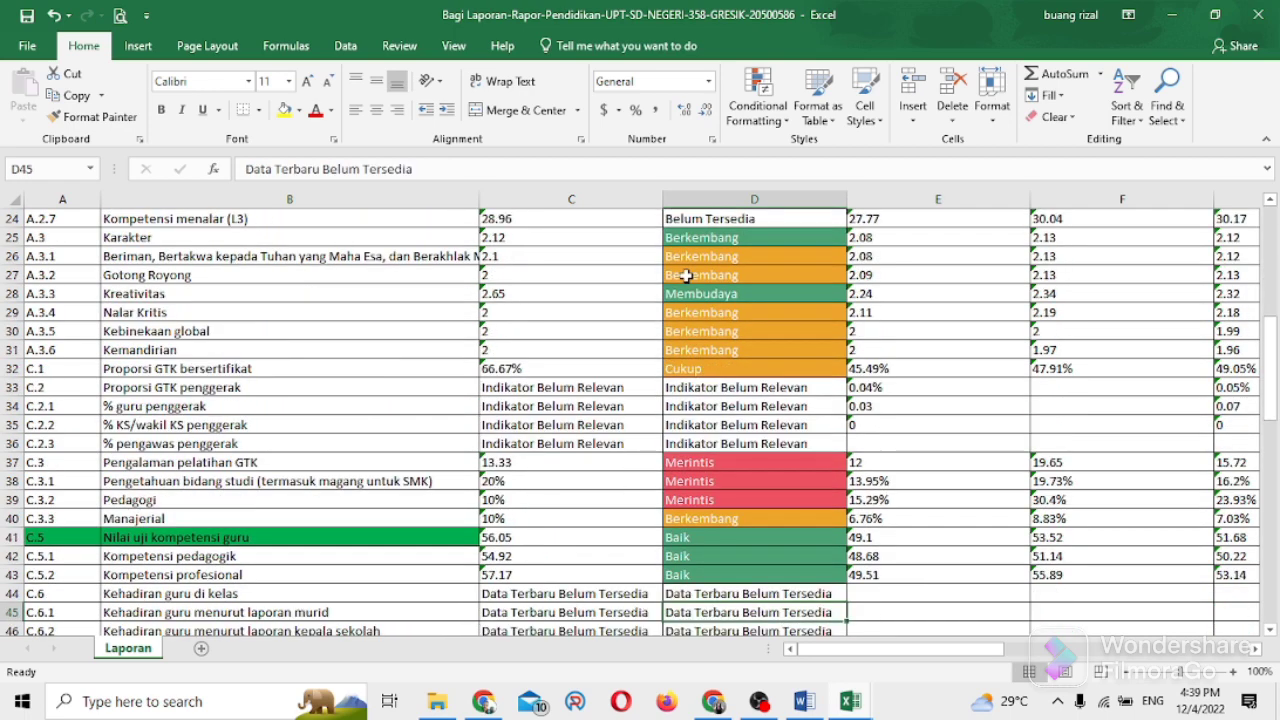
pyautogui.press('Down')
pyautogui.press('Down')
pyautogui.press('Down')
pyautogui.press('Down')
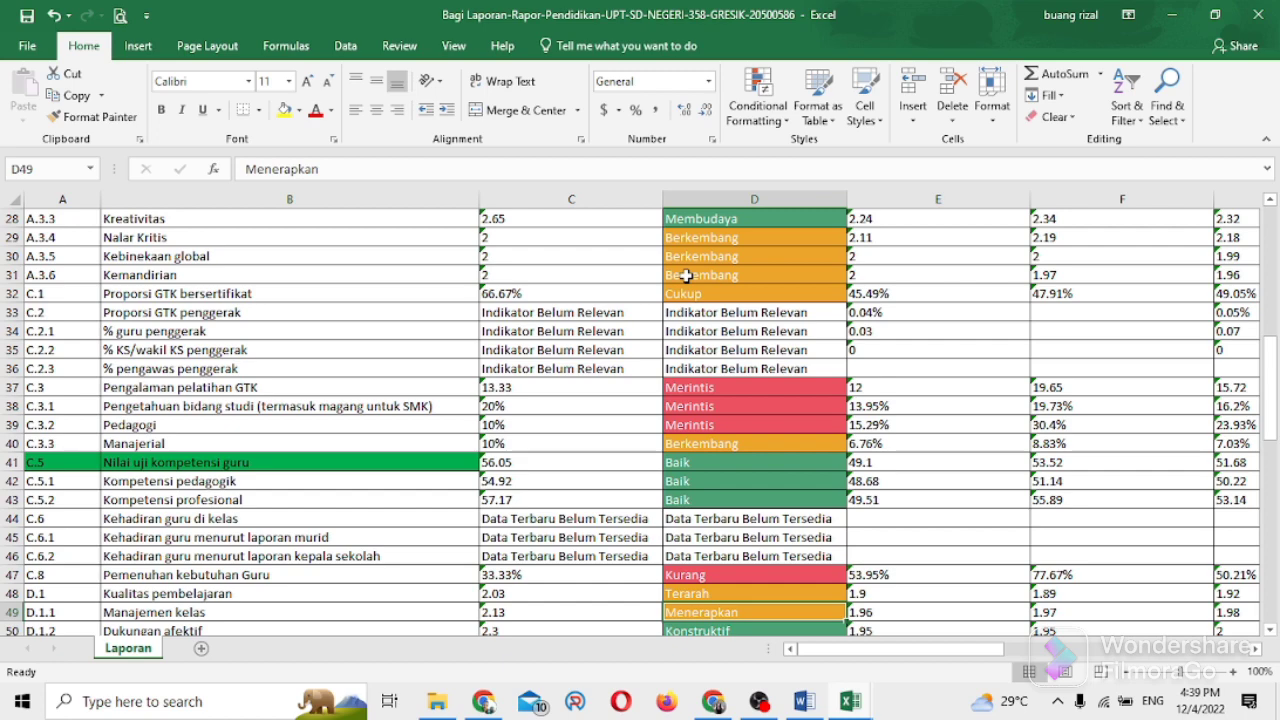
pyautogui.press('Down')
pyautogui.press('Down')
pyautogui.press('Down')
pyautogui.press('Down')
pyautogui.press('Down')
pyautogui.press('Down')
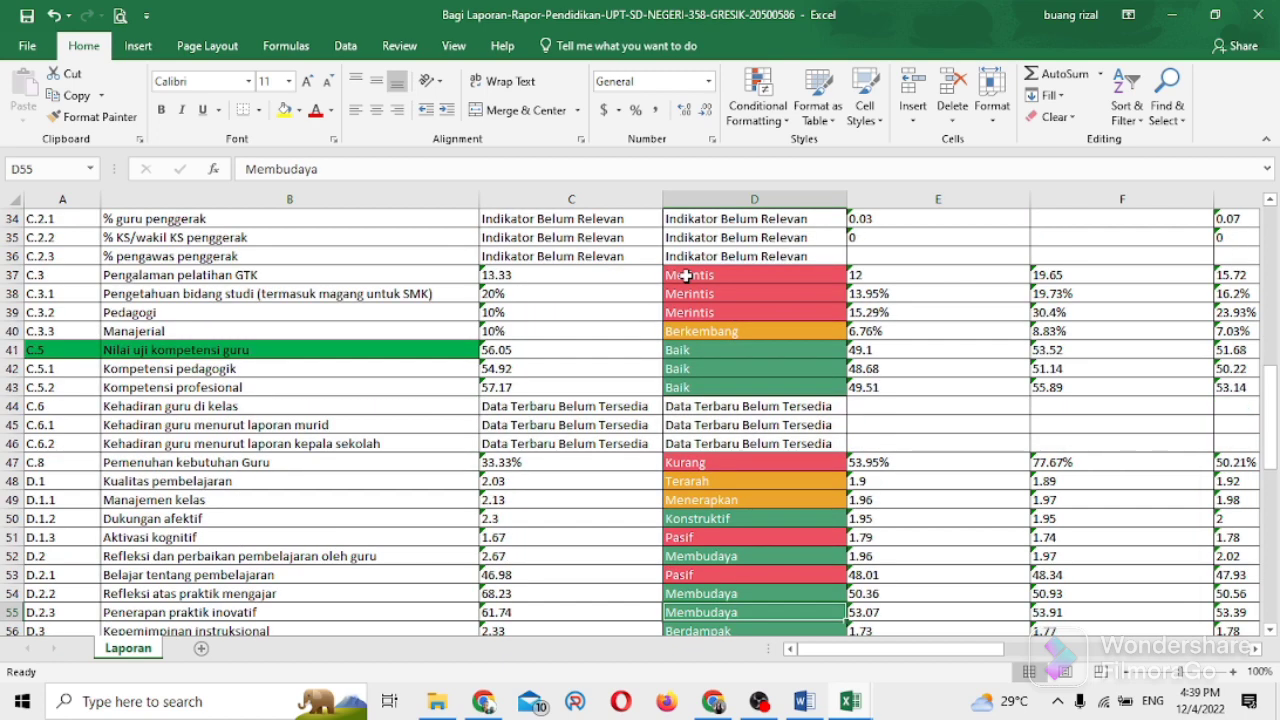
pyautogui.press('Down')
pyautogui.press('Down')
pyautogui.press('Down')
pyautogui.press('Down')
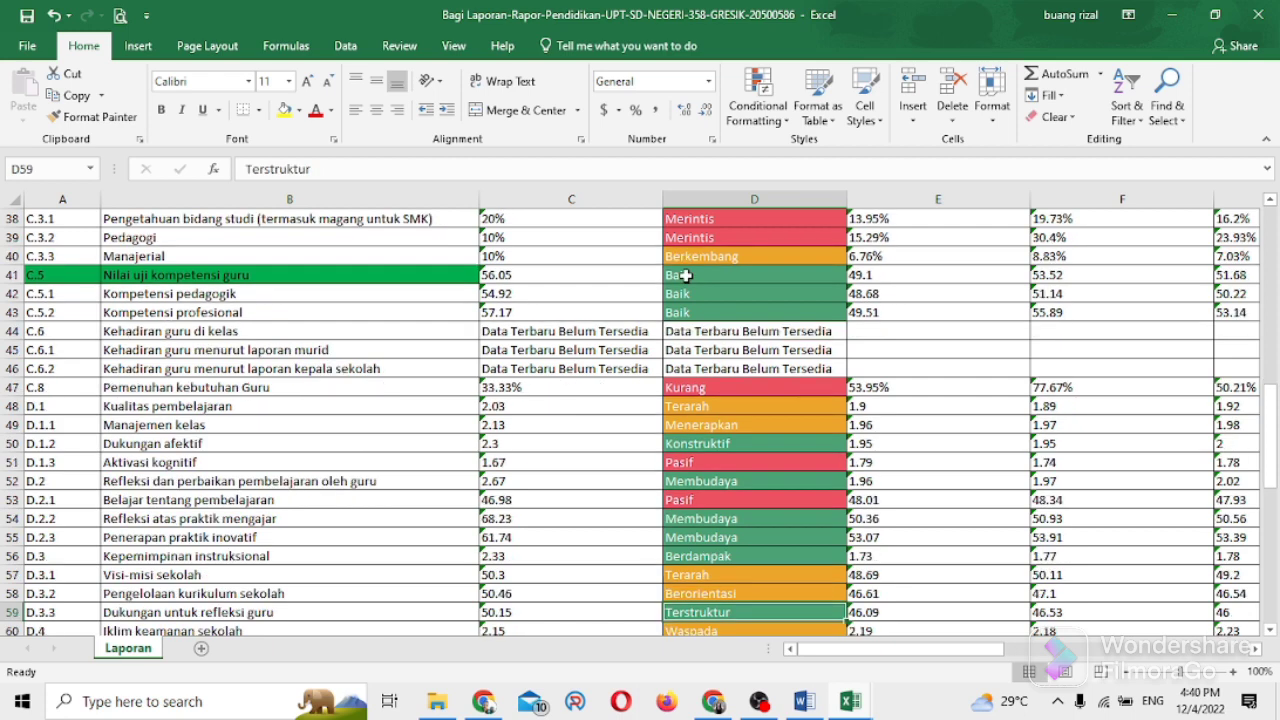
pyautogui.press('Down')
pyautogui.press('Down')
pyautogui.press('Down')
pyautogui.press('Down')
pyautogui.press('Down')
pyautogui.press('Down')
pyautogui.press('Down')
pyautogui.press('Down')
pyautogui.press('Down')
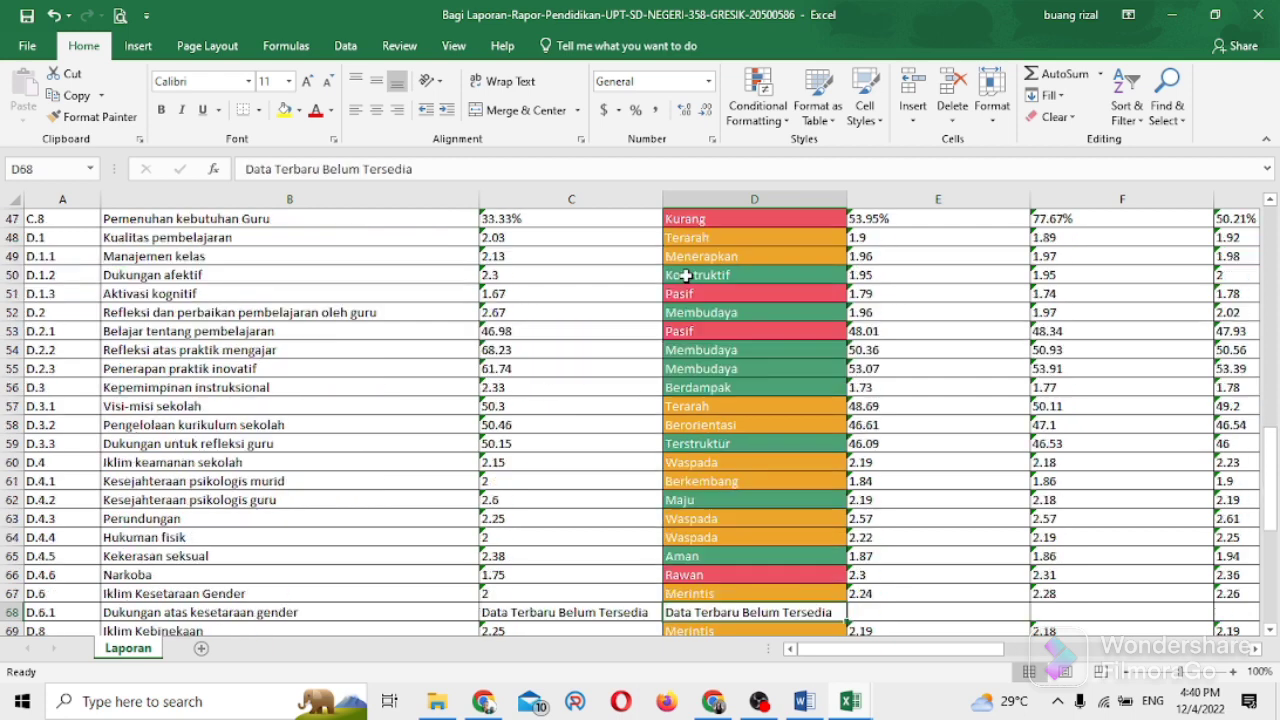
pyautogui.press('Down')
pyautogui.press('Down')
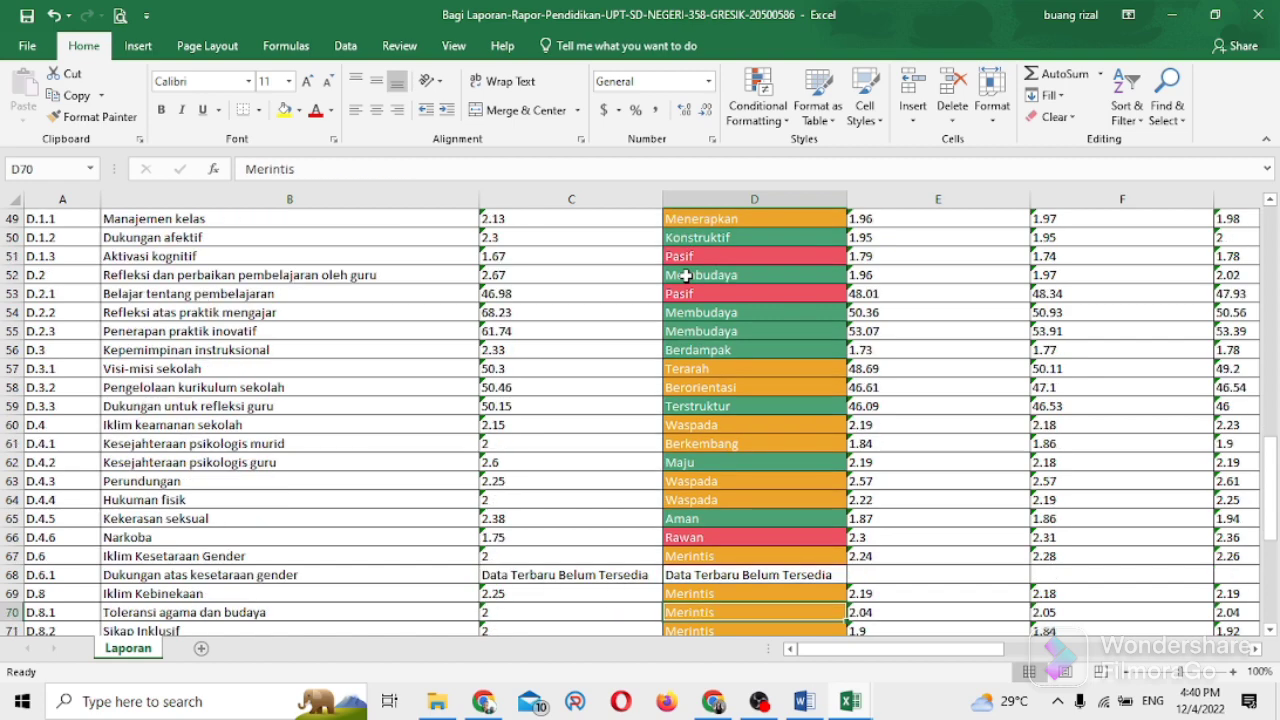
pyautogui.press('Down')
pyautogui.press('Down')
pyautogui.press('Down')
pyautogui.press('Down')
pyautogui.press('Down')
pyautogui.press('Down')
pyautogui.press('Down')
pyautogui.press('Down')
pyautogui.press('Down')
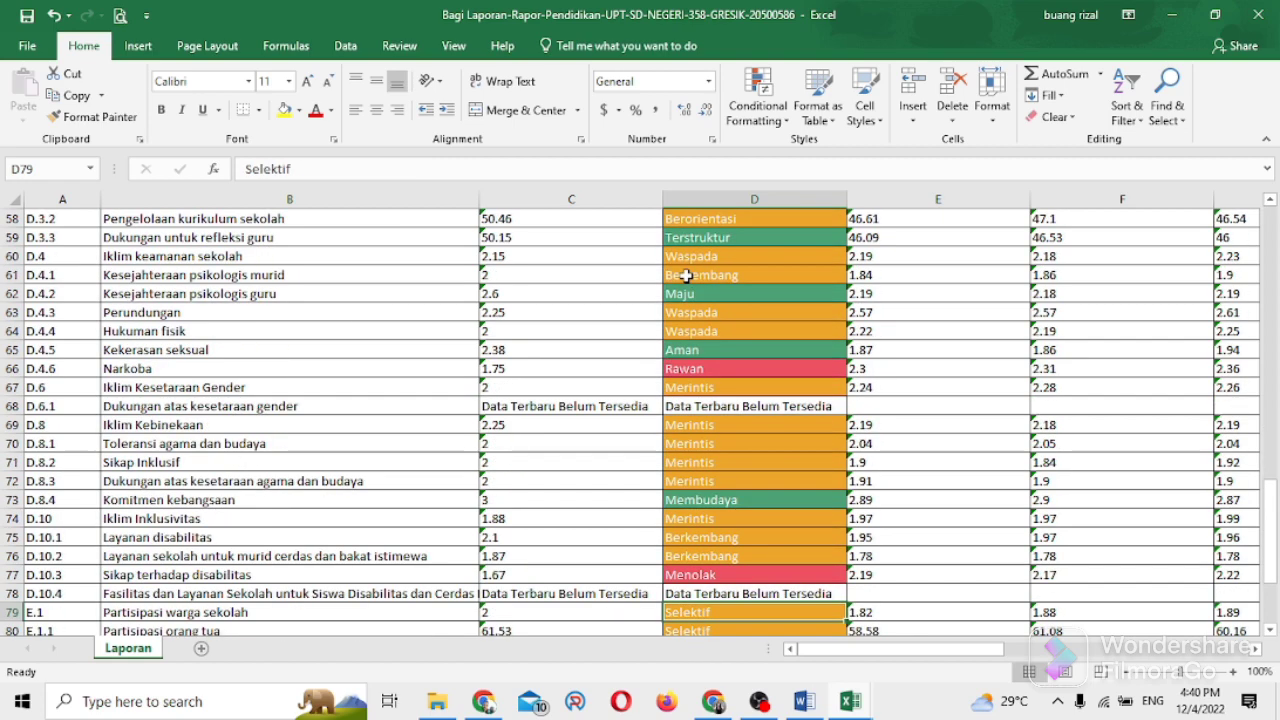
pyautogui.press('Down')
pyautogui.press('Down')
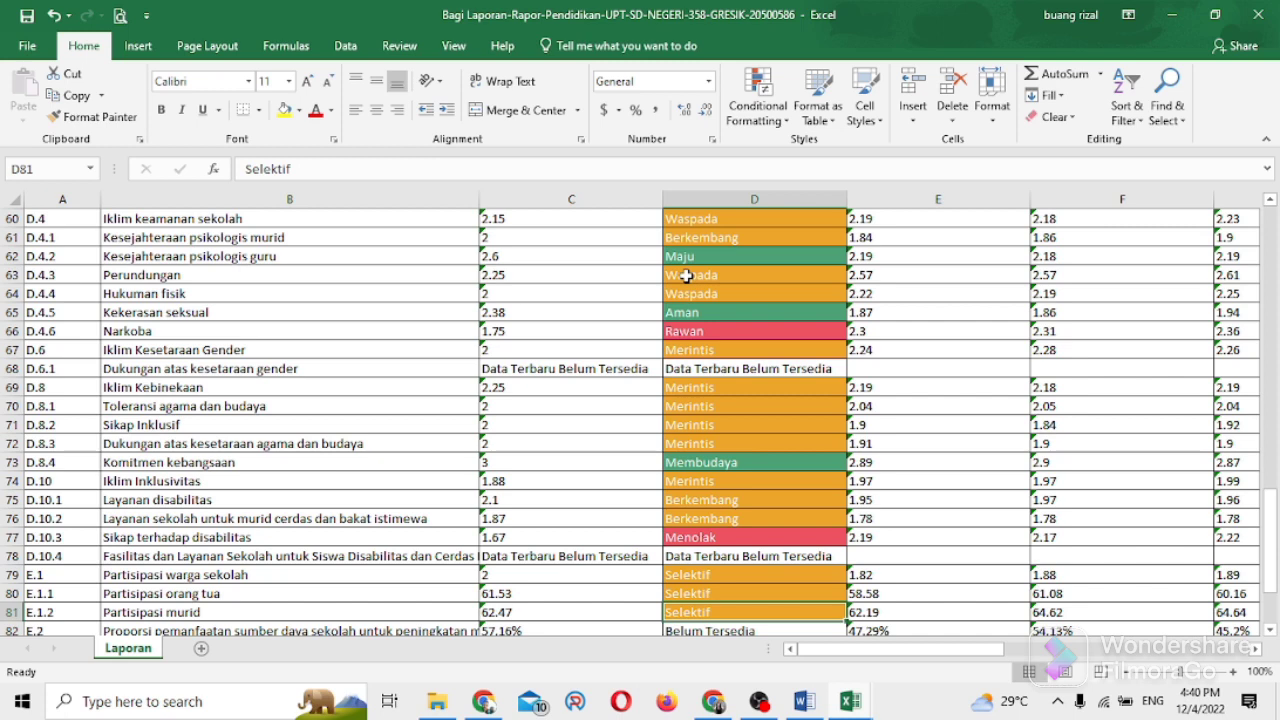
pyautogui.press('Down')
pyautogui.press('Down')
pyautogui.press('Down')
pyautogui.press('Down')
pyautogui.press('Down')
pyautogui.press('Down')
pyautogui.press('Down')
pyautogui.press('Down')
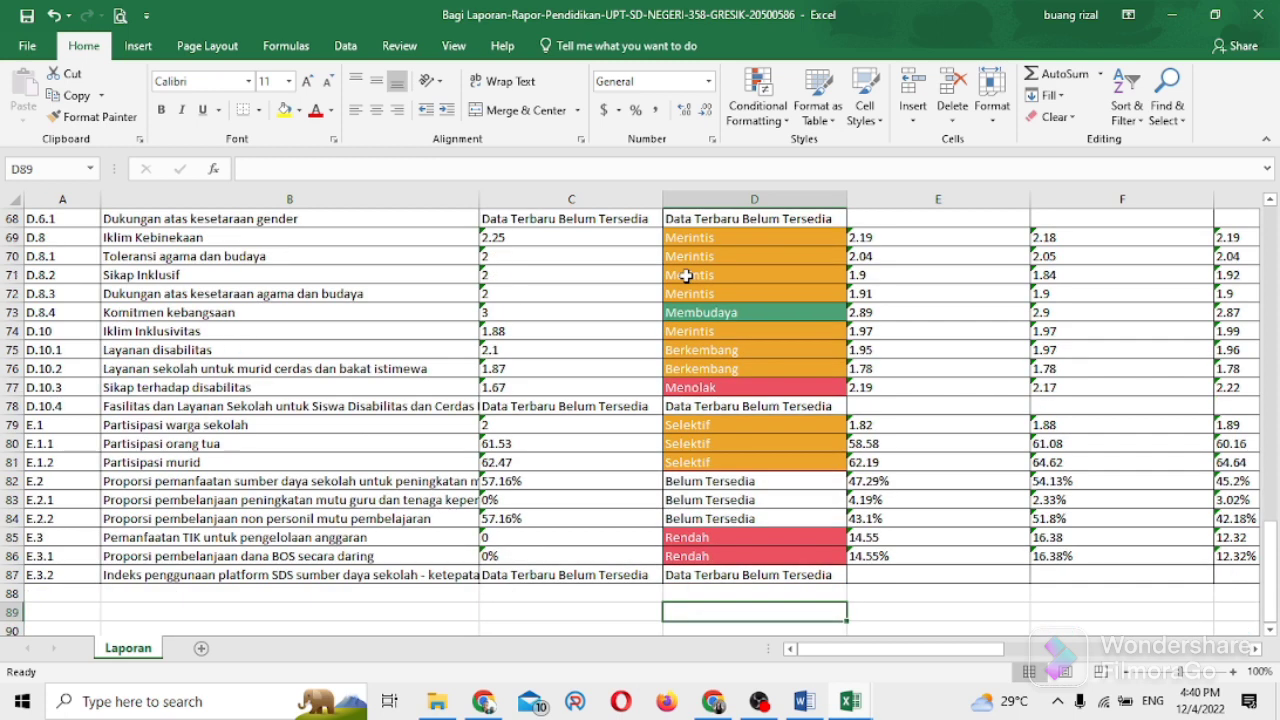
pyautogui.press('Up')
pyautogui.press('Up')
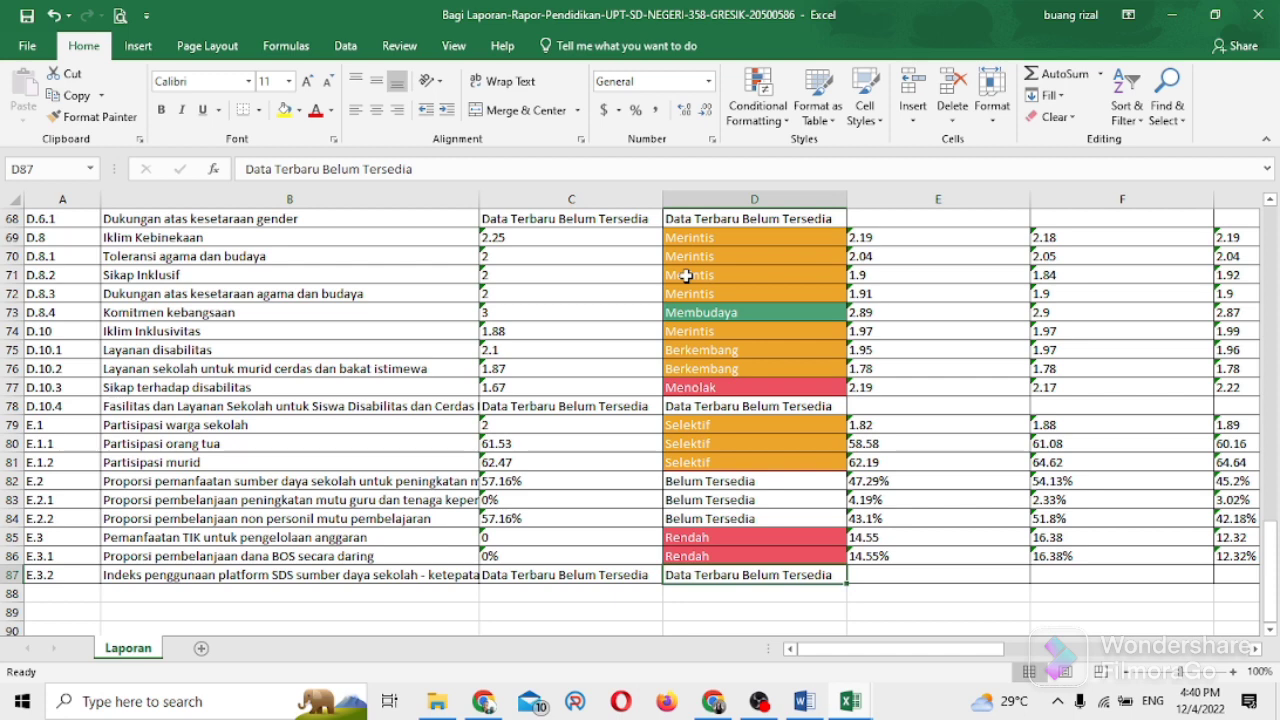
# Go back up the Capaian column to the header and select indicator A.1 in cell A3.
pyautogui.press('Up')
pyautogui.press('Up')
pyautogui.press('Up')
pyautogui.press('Up')
pyautogui.press('Up')
pyautogui.press('Up')
pyautogui.press('Up')
pyautogui.press('Up')
pyautogui.press('Up')
pyautogui.press('Up')
pyautogui.press('Up')
pyautogui.press('Up')
pyautogui.press('Up')
pyautogui.press('Up')
pyautogui.press('Up')
pyautogui.press('Up')
pyautogui.press('Up')
pyautogui.press('Up')
pyautogui.press('Up')
pyautogui.press('Up')
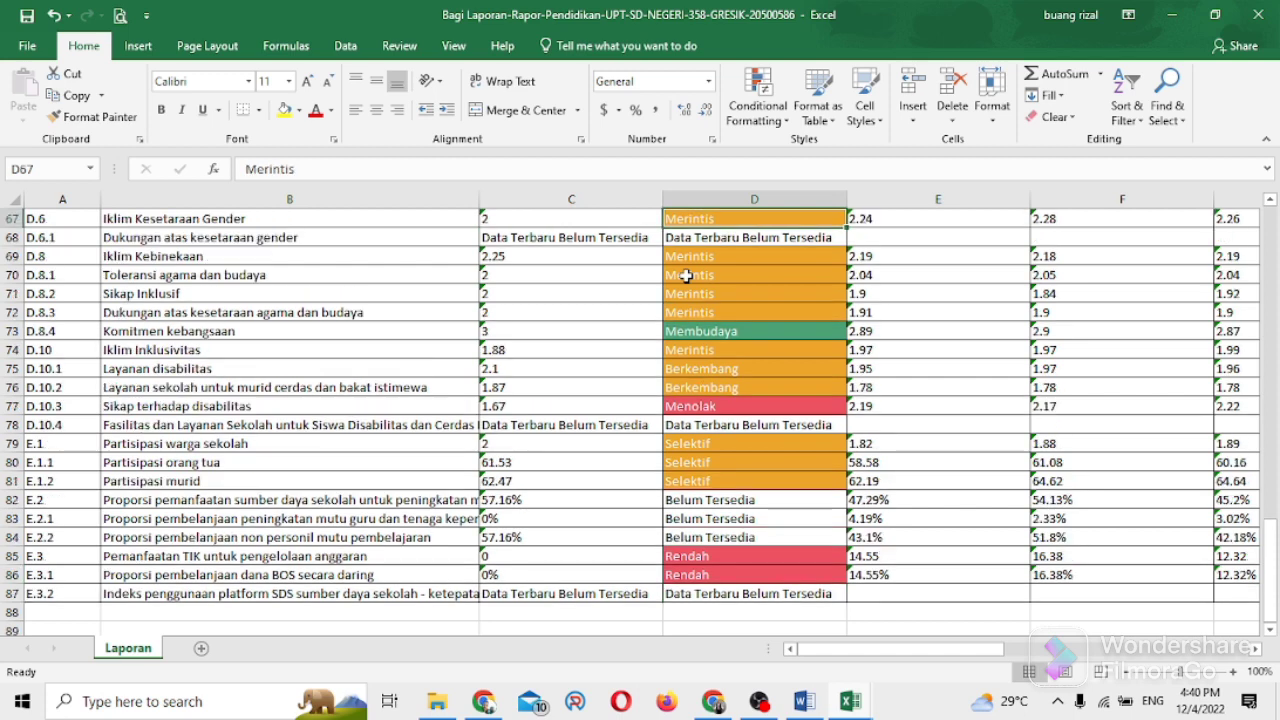
pyautogui.hotkey('ctrl', 'Up')
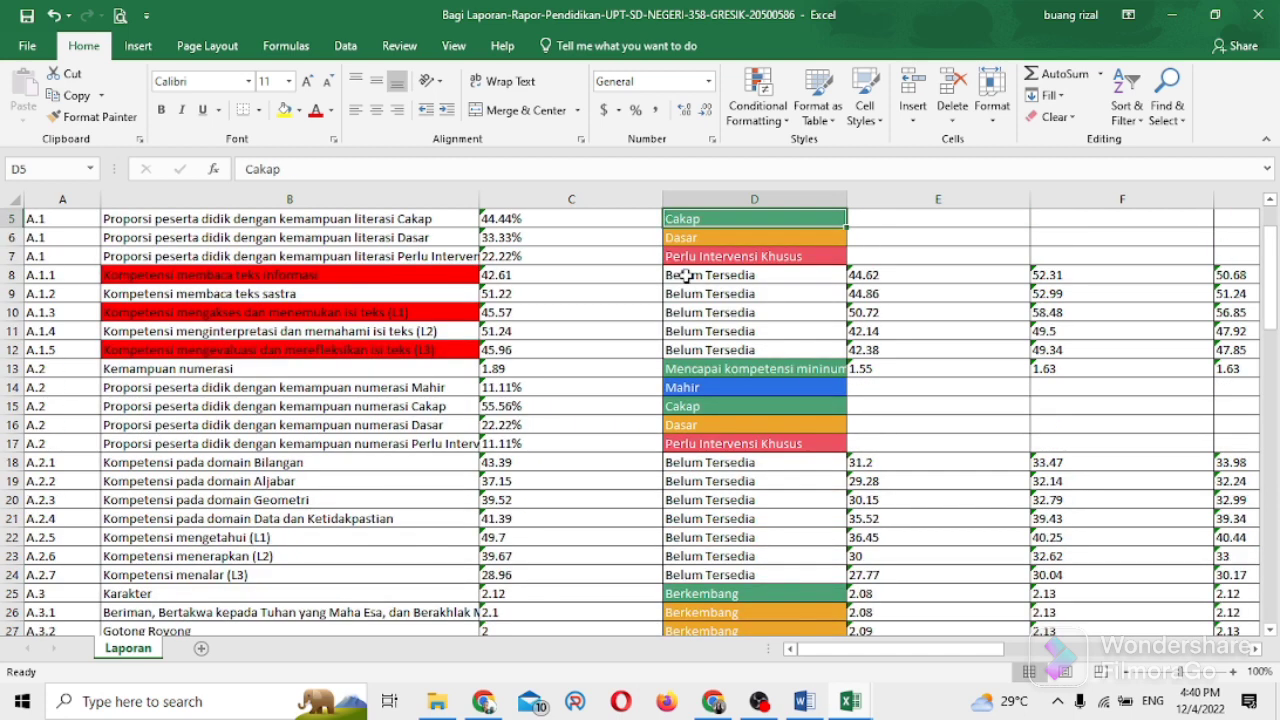
pyautogui.hotkey('ctrl', 'Up')
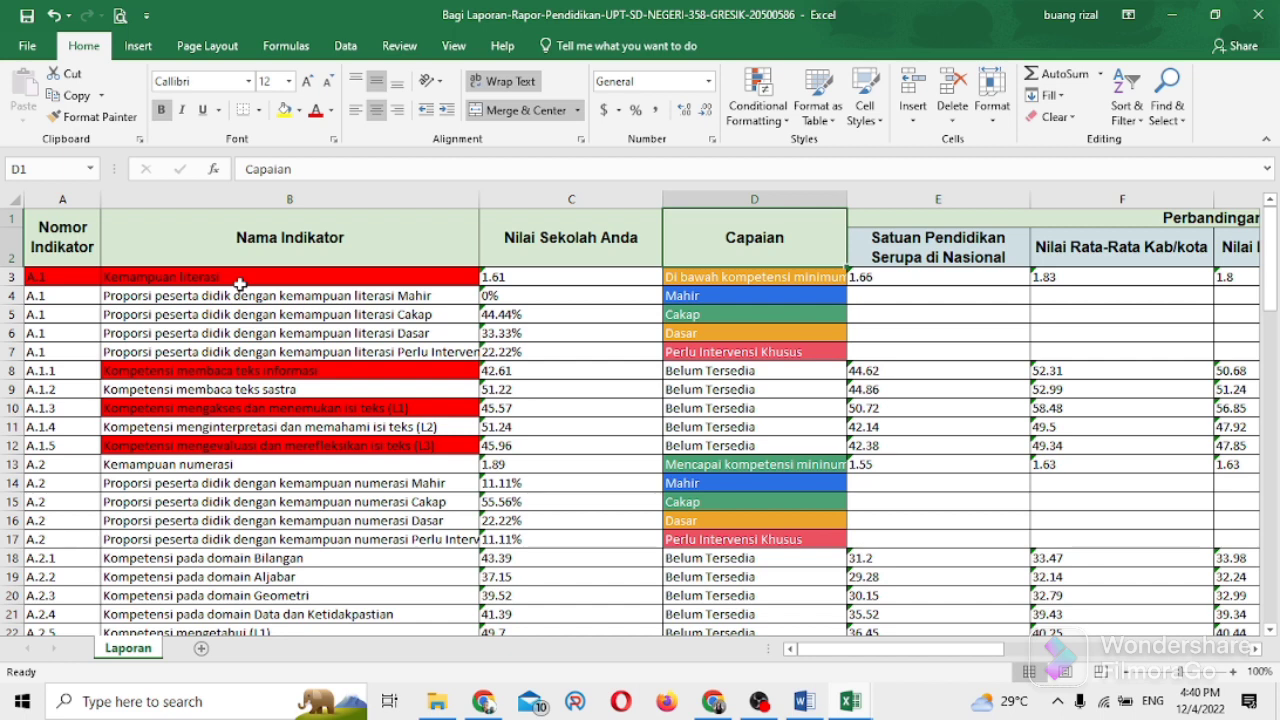
pyautogui.click(97, 280)
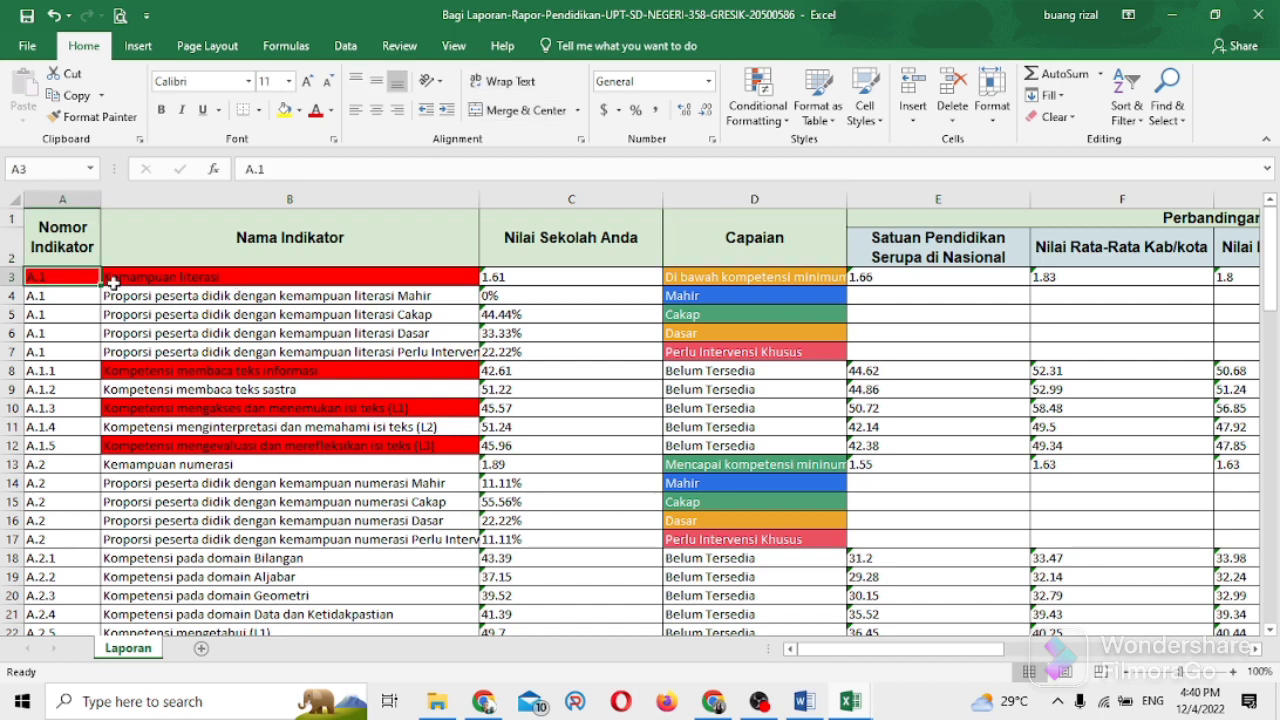
pyautogui.click(113, 281)
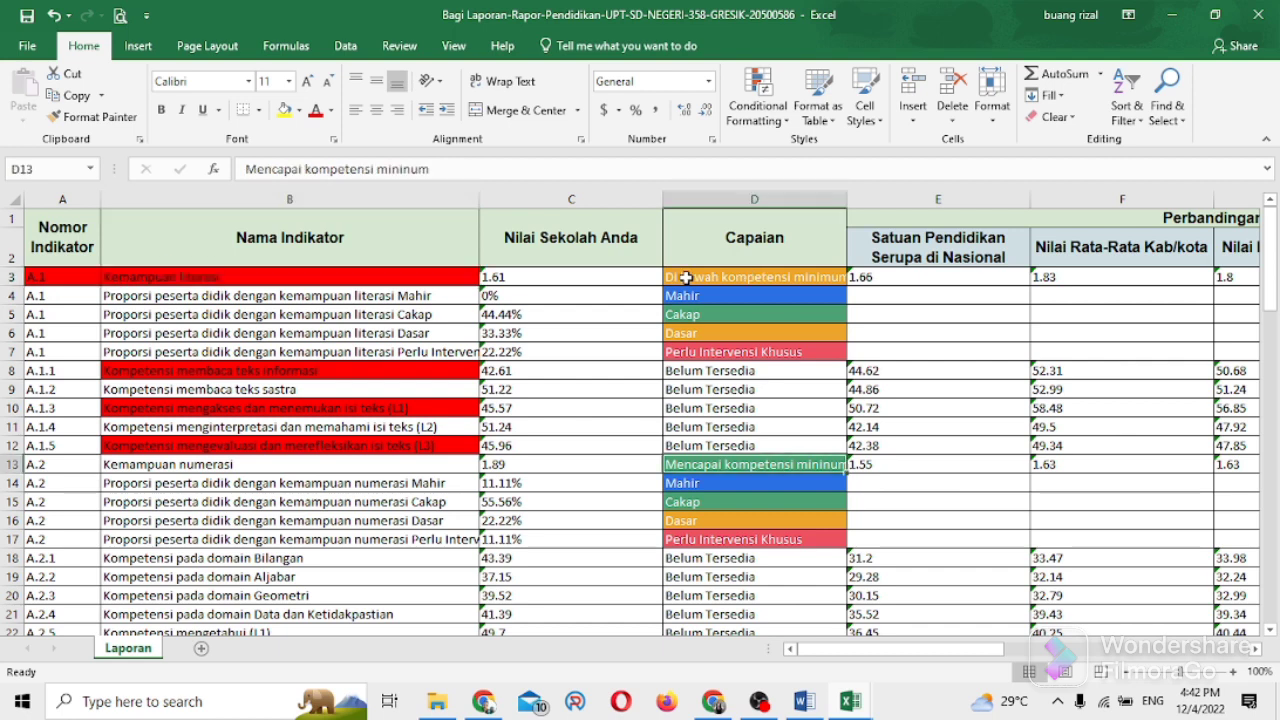
# Review the Capaian ratings below A.2 Kemampuan numerasi and select the rating of C.5 Nilai uji kompetensi guru in D41.
pyautogui.press('Down')
pyautogui.press('Down')
pyautogui.press('Down')
pyautogui.press('Down')
pyautogui.press('Down')
pyautogui.press('Down')
pyautogui.press('Down')
pyautogui.press('Down')
pyautogui.press('Down')
pyautogui.press('Down')
pyautogui.press('Down')
pyautogui.press('Down')
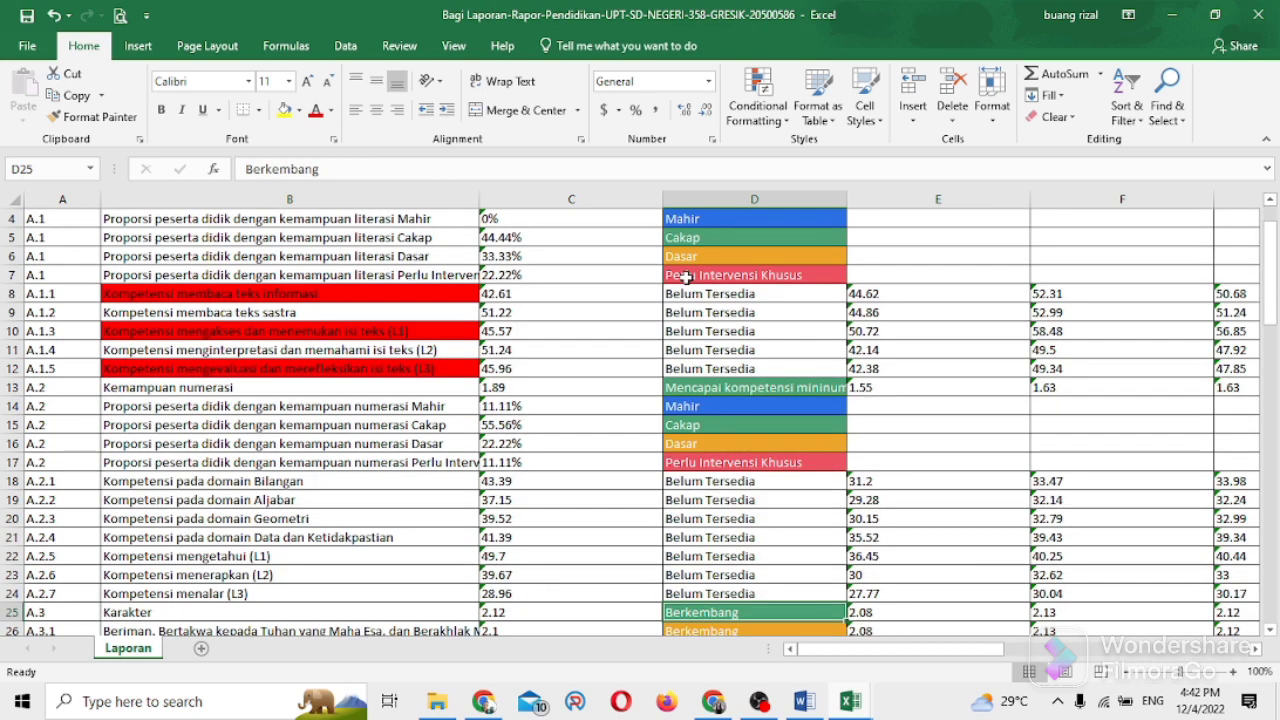
pyautogui.press('Down')
pyautogui.press('Down')
pyautogui.press('Down')
pyautogui.press('Down')
pyautogui.press('Down')
pyautogui.press('Down')
pyautogui.press('Down')
pyautogui.press('Down')
pyautogui.press('Down')
pyautogui.press('Down')
pyautogui.press('Down')
pyautogui.press('Down')
pyautogui.press('Down')
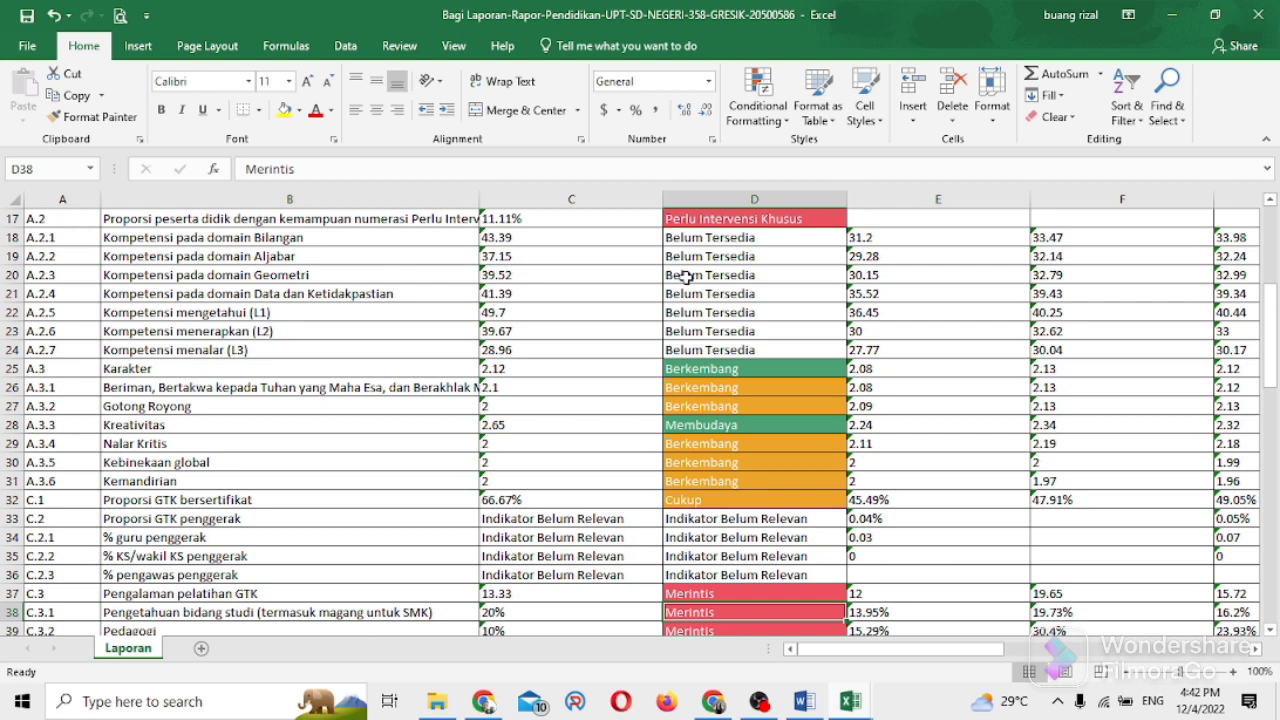
pyautogui.scroll(-2, 688, 400)
pyautogui.click(695, 560)
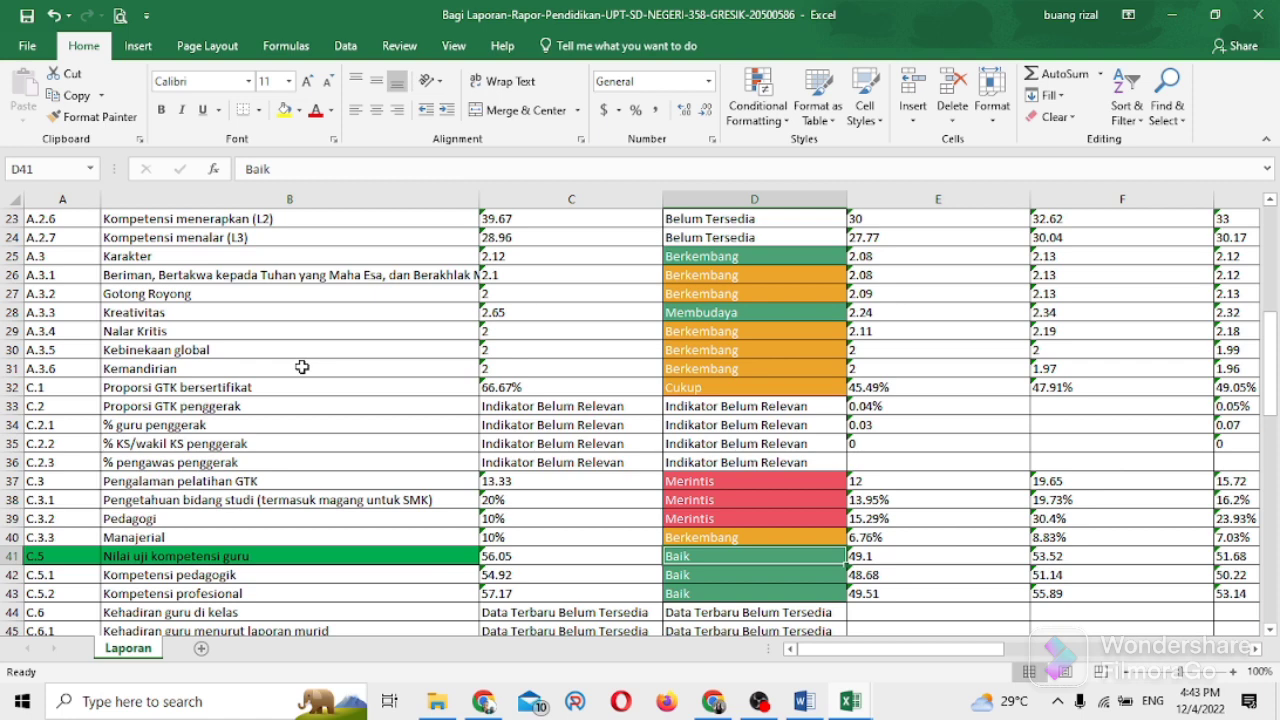
# Switch to the LK PBD_UPT SD Negeri 358 Gresik workbook.
pyautogui.click(850, 701)
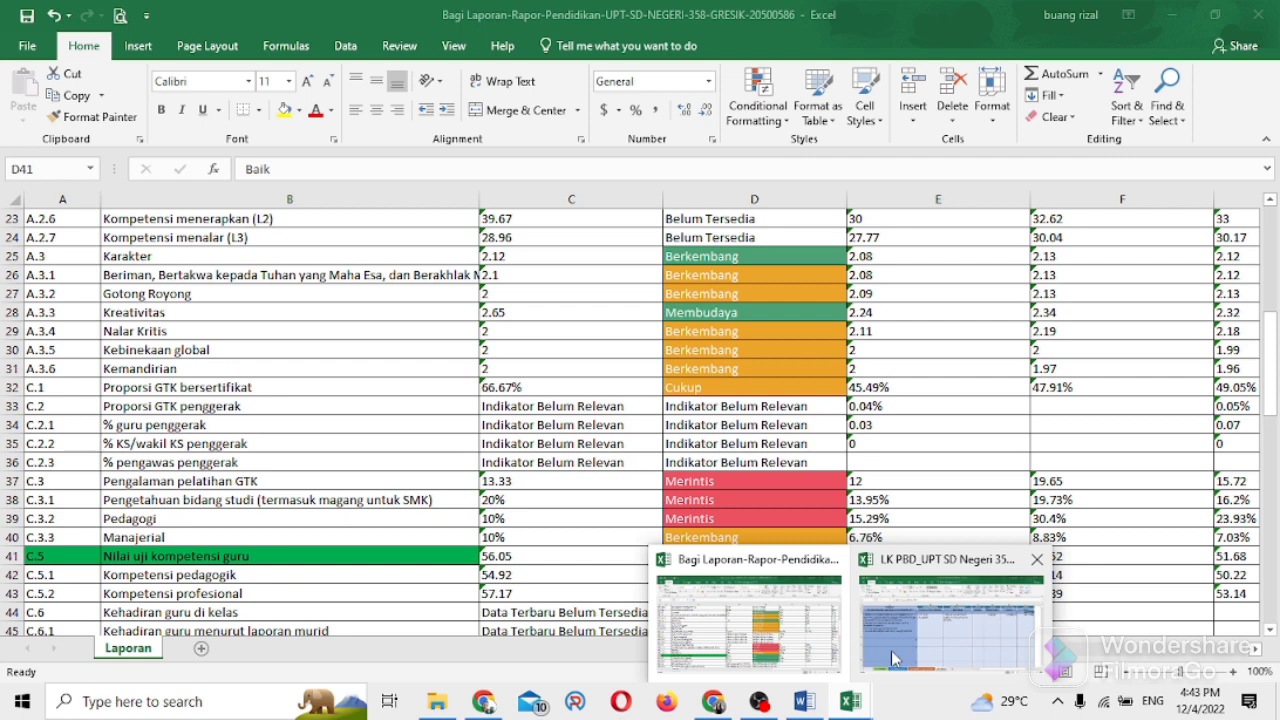
pyautogui.click(893, 657)
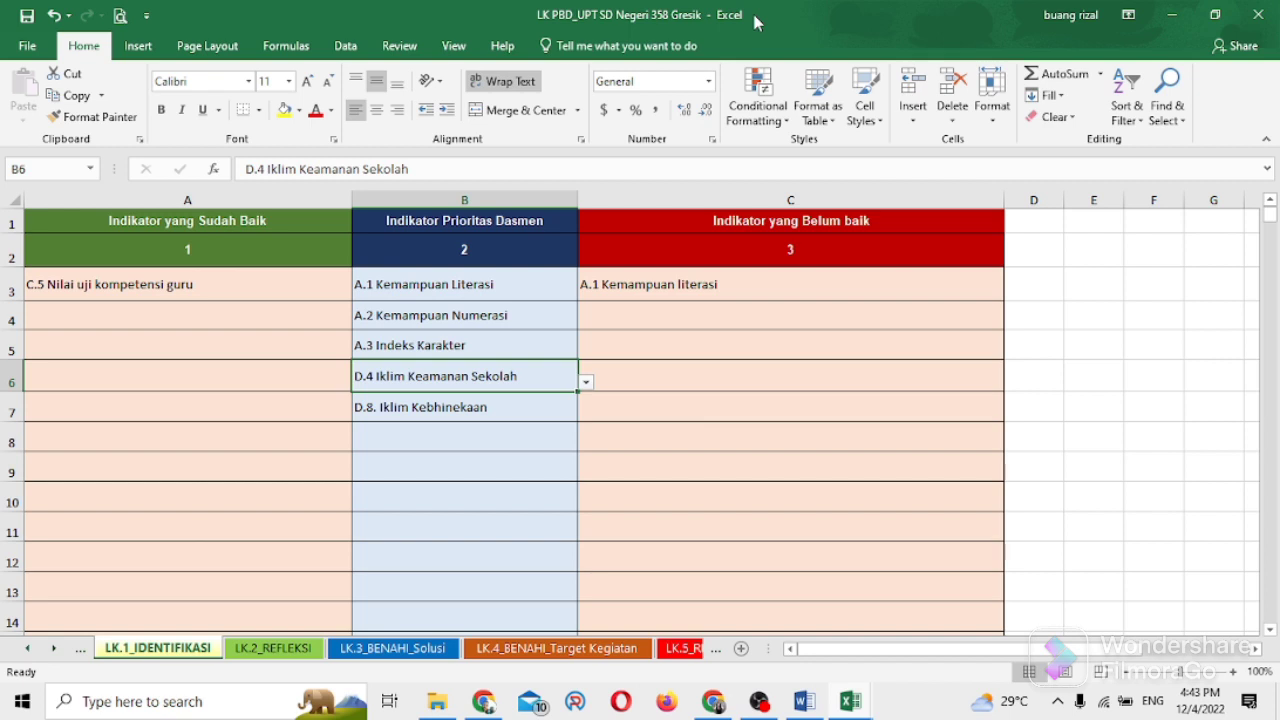
# Look through the LK.3_BENAHI_Solusi and LK.5_RKAS worksheets and return to LK.1_IDENTIFIKASI.
pyautogui.click(81, 649)
pyautogui.click(502, 650)
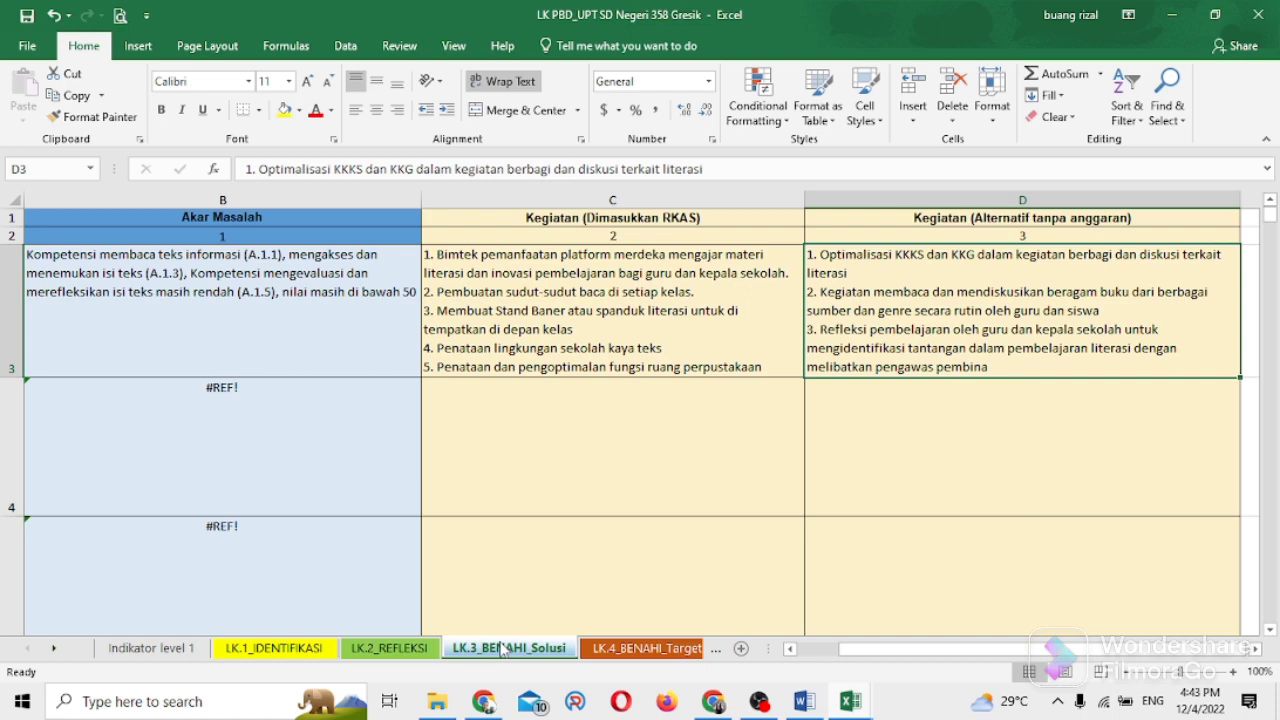
pyautogui.click(716, 649)
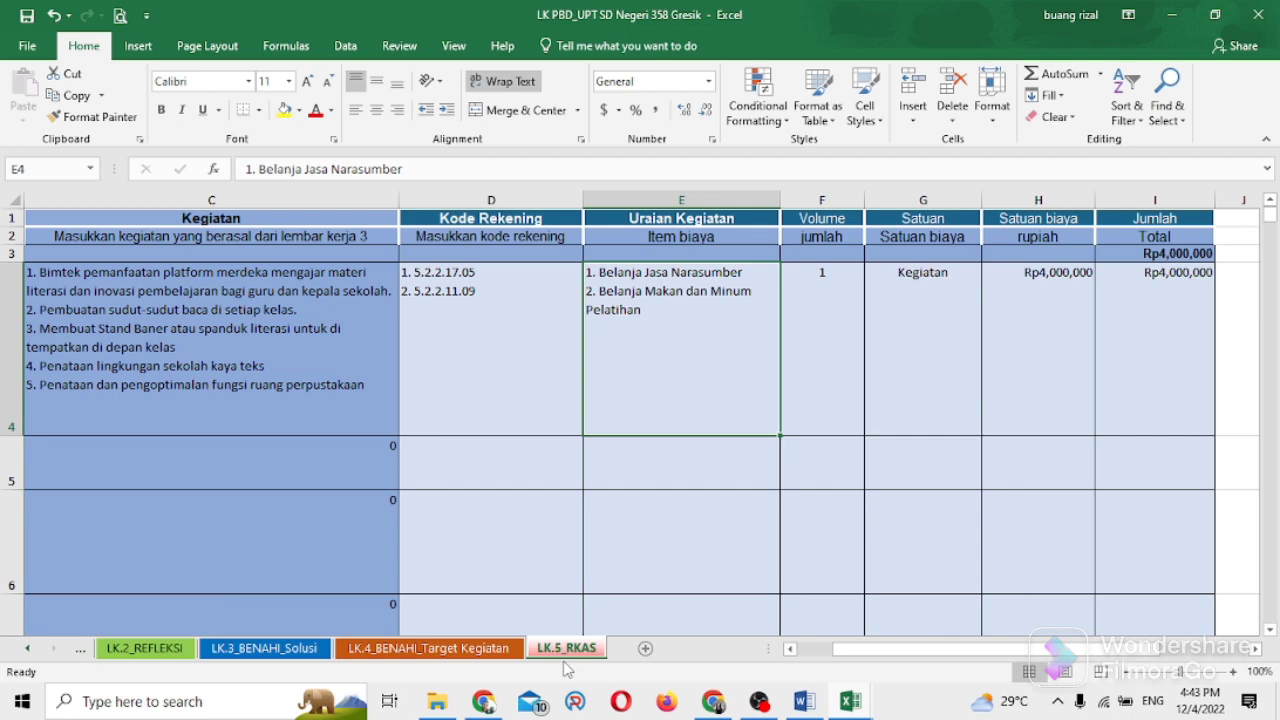
pyautogui.click(80, 648)
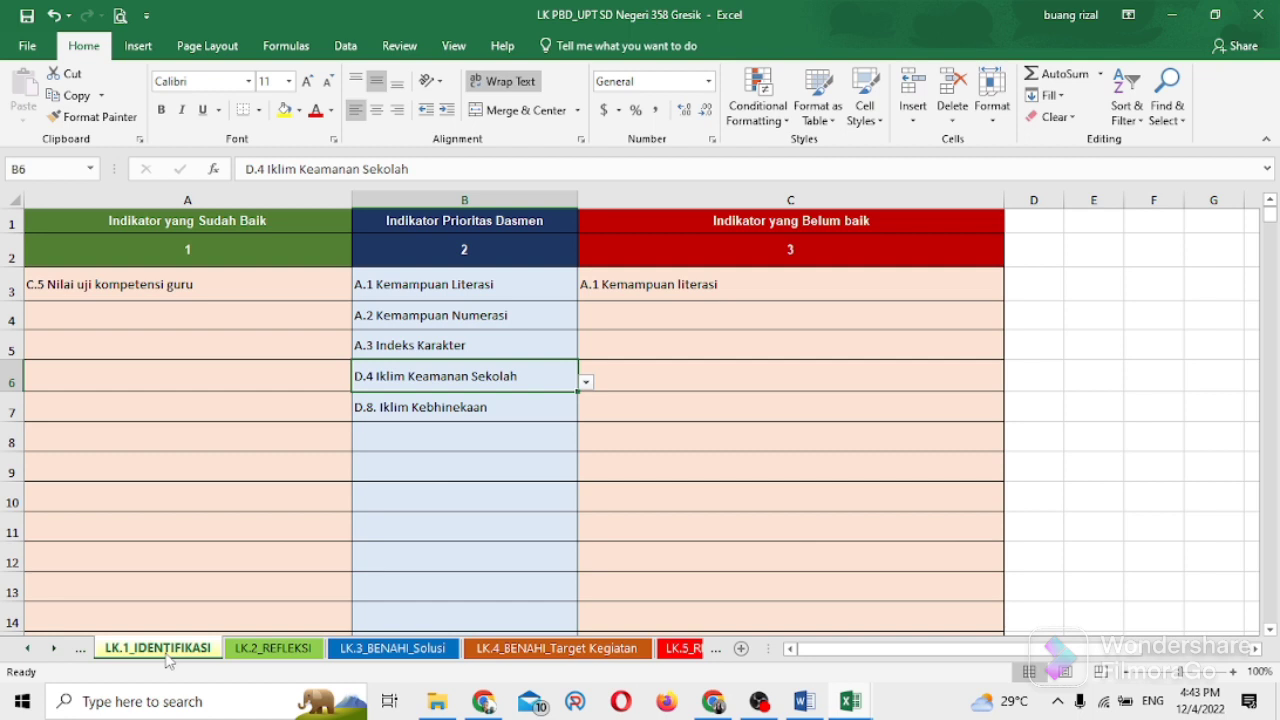
# Check the indicator choices for A3 in LK.1_IDENTIFIKASI against the Rapor Pendidikan report and select indicator A.1 in the report.
pyautogui.click(850, 701)
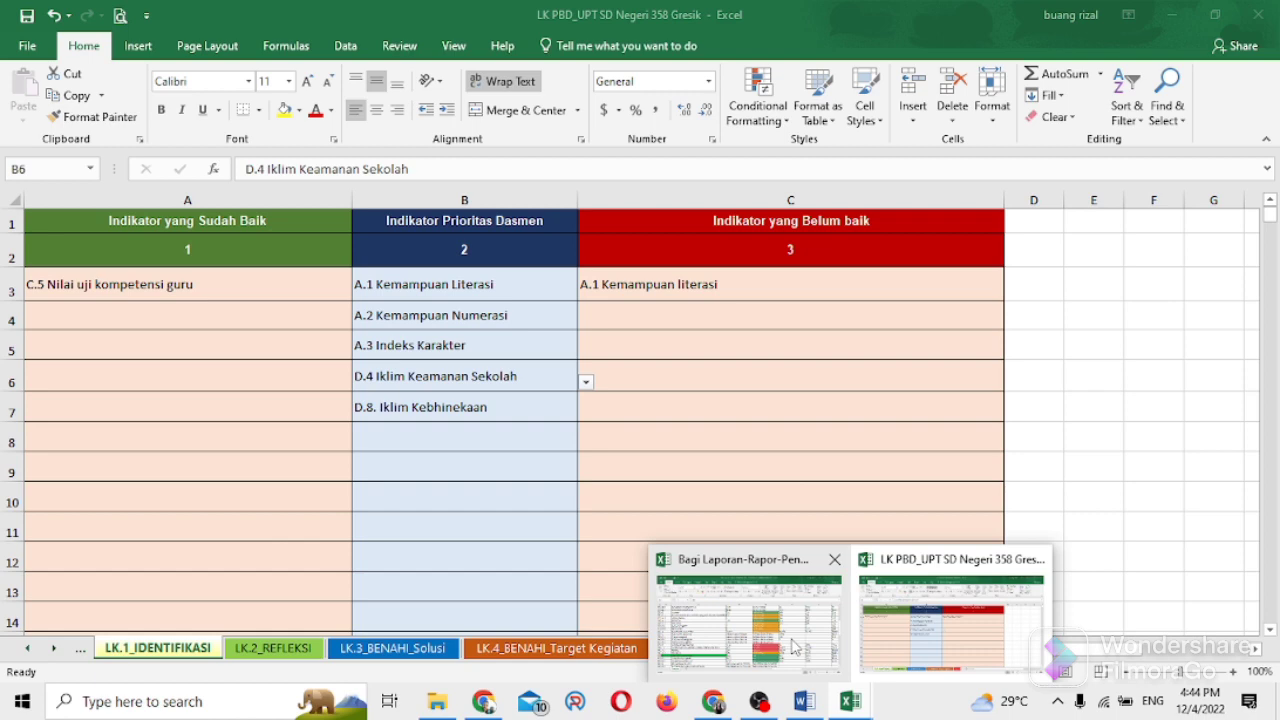
pyautogui.click(793, 645)
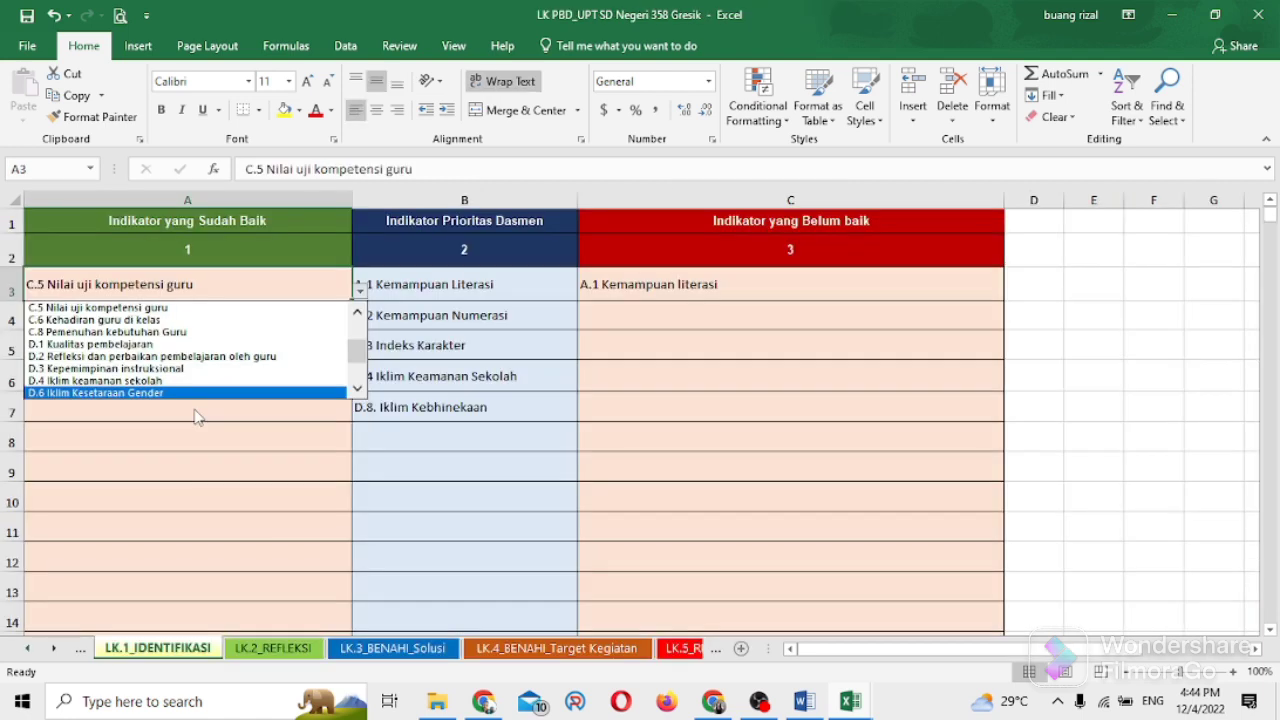
pyautogui.press('Escape')
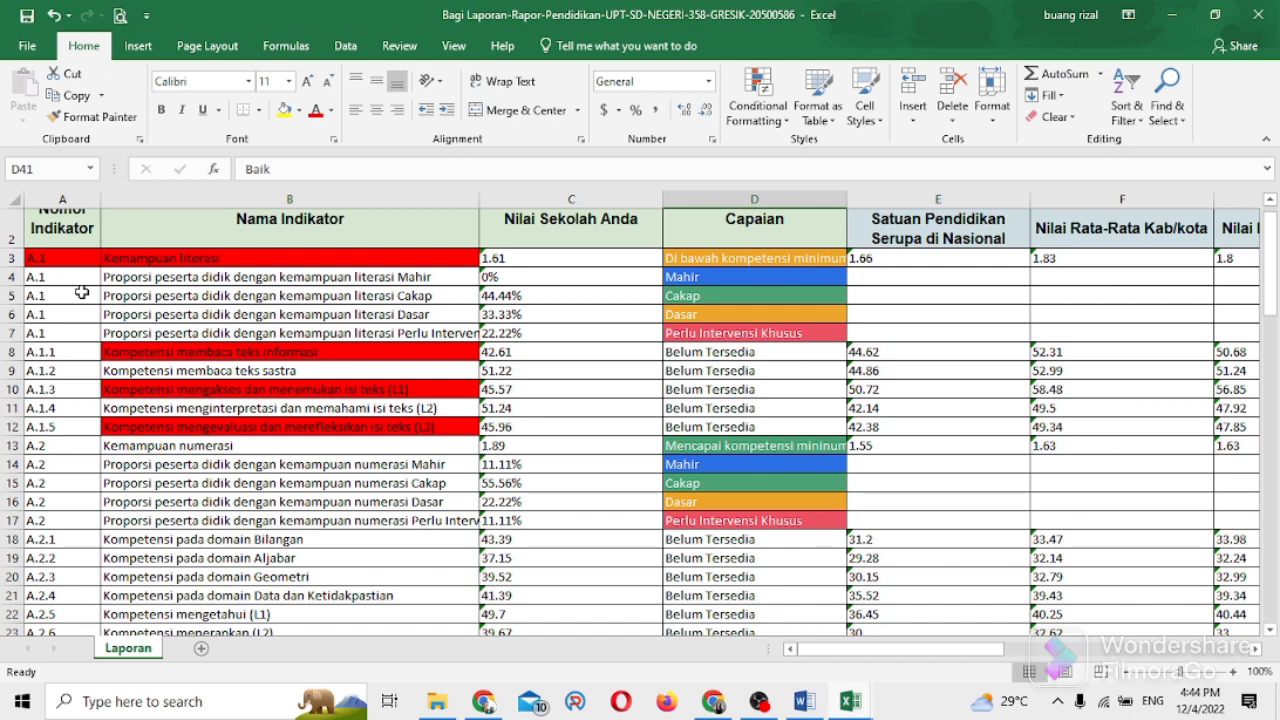
pyautogui.click(64, 258)
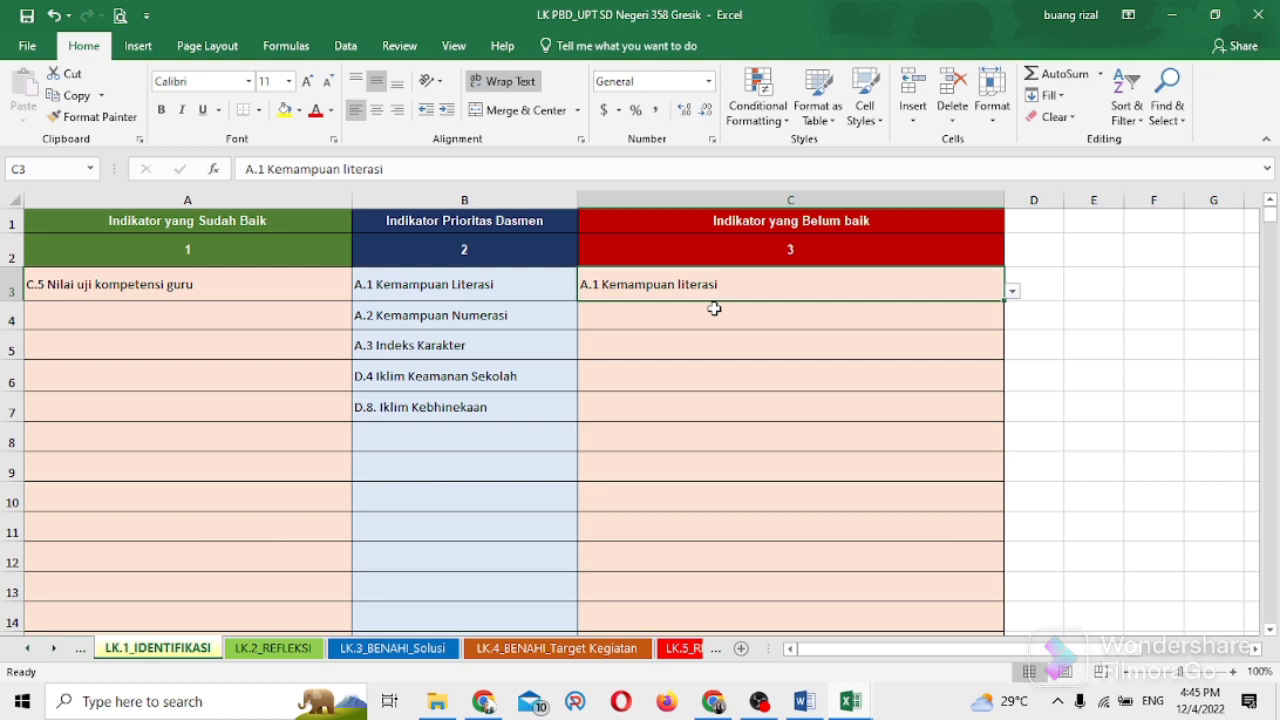
# Review the Indikator Prioritas Dasmen and Indikator yang Belum baik columns in LK.1_IDENTIFIKASI, ending on cell C4.
pyautogui.press('Left')
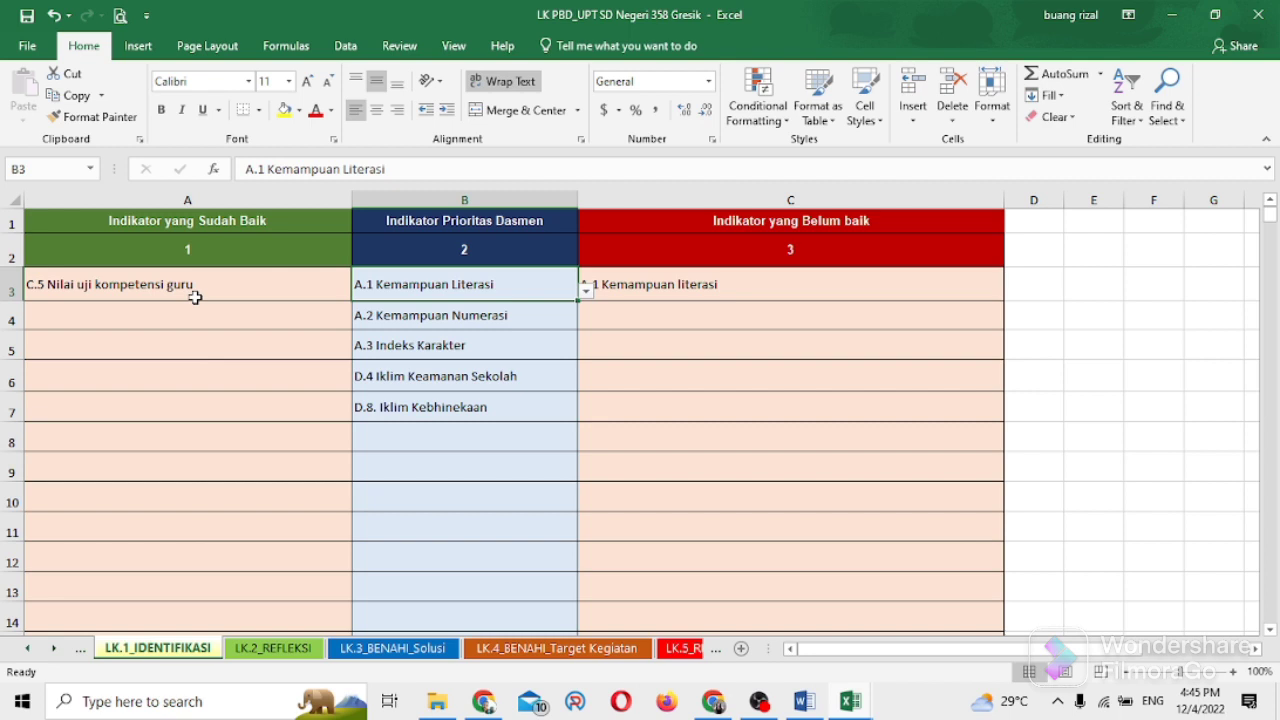
pyautogui.click(685, 311)
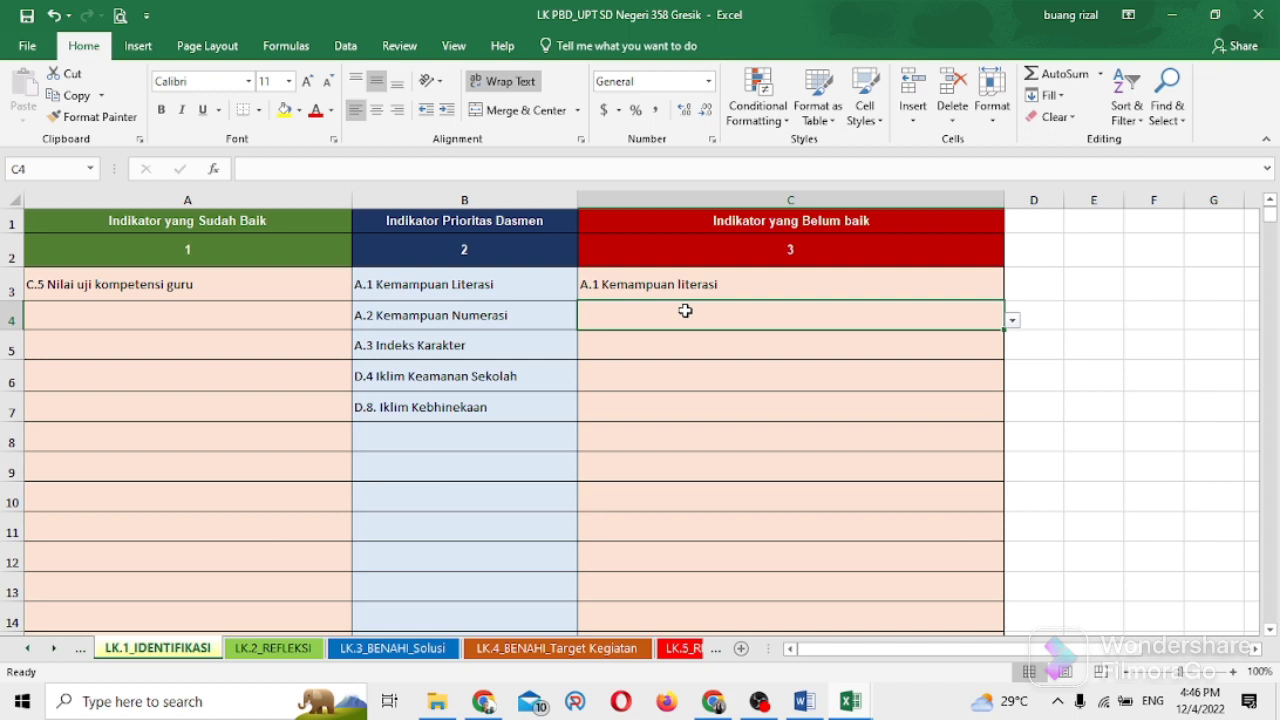
pyautogui.click(922, 340)
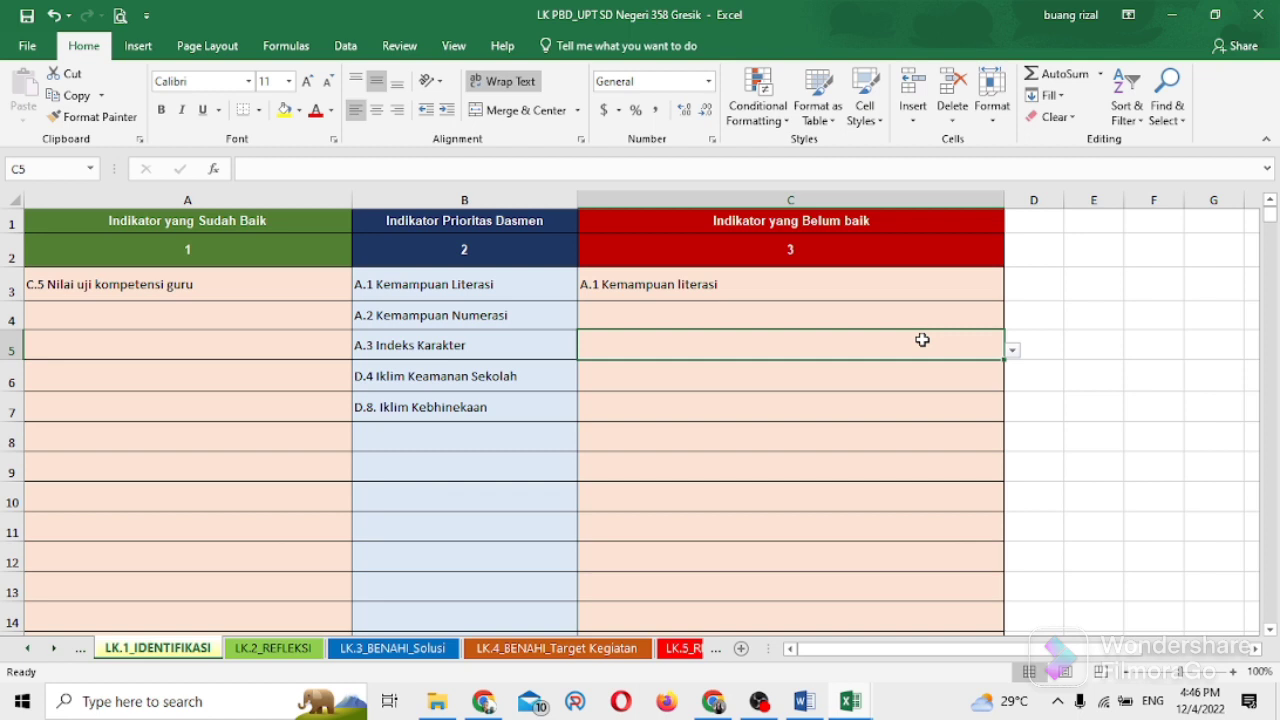
pyautogui.click(720, 304)
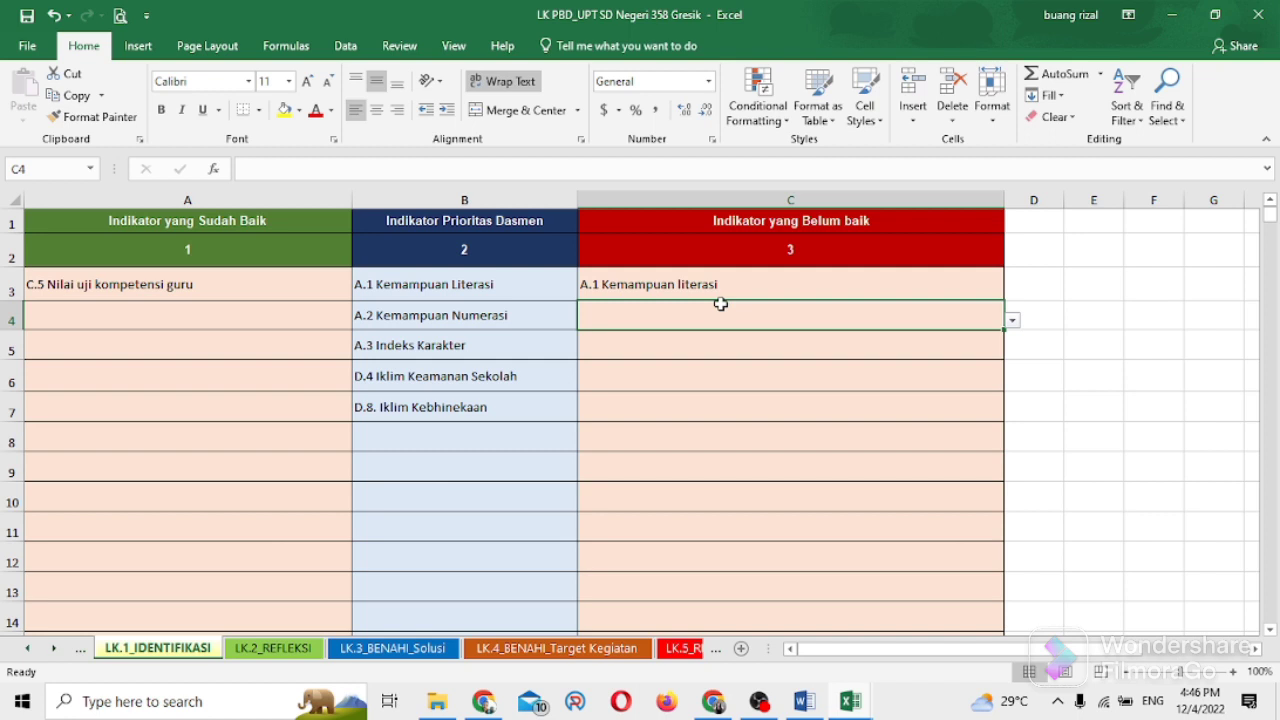
# Review the root cause for A.1 Kemampuan literasi in LK.2_REFLEKSI and its RKAS and no-budget activities in row 3 of LK.3_BENAHI_Solusi.
pyautogui.hotkey('ctrl', 'pagedown')
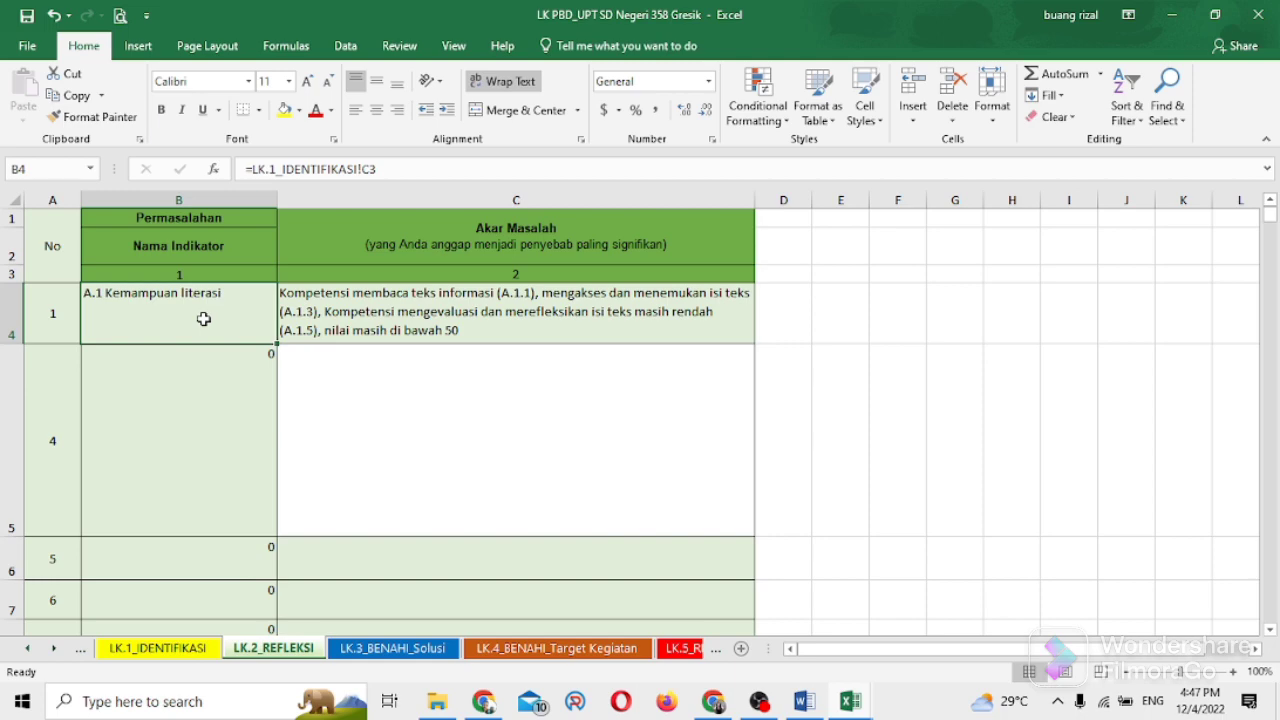
pyautogui.hotkey('alt', 'Tab')
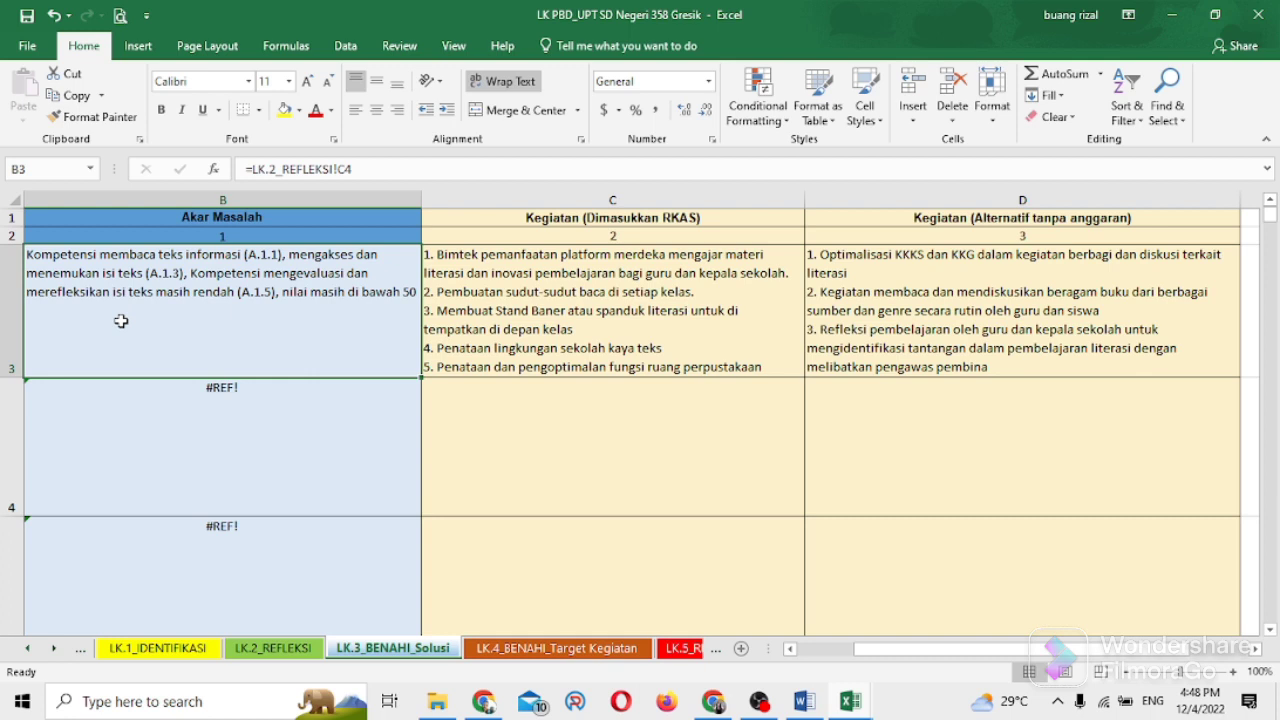
pyautogui.press('Right')
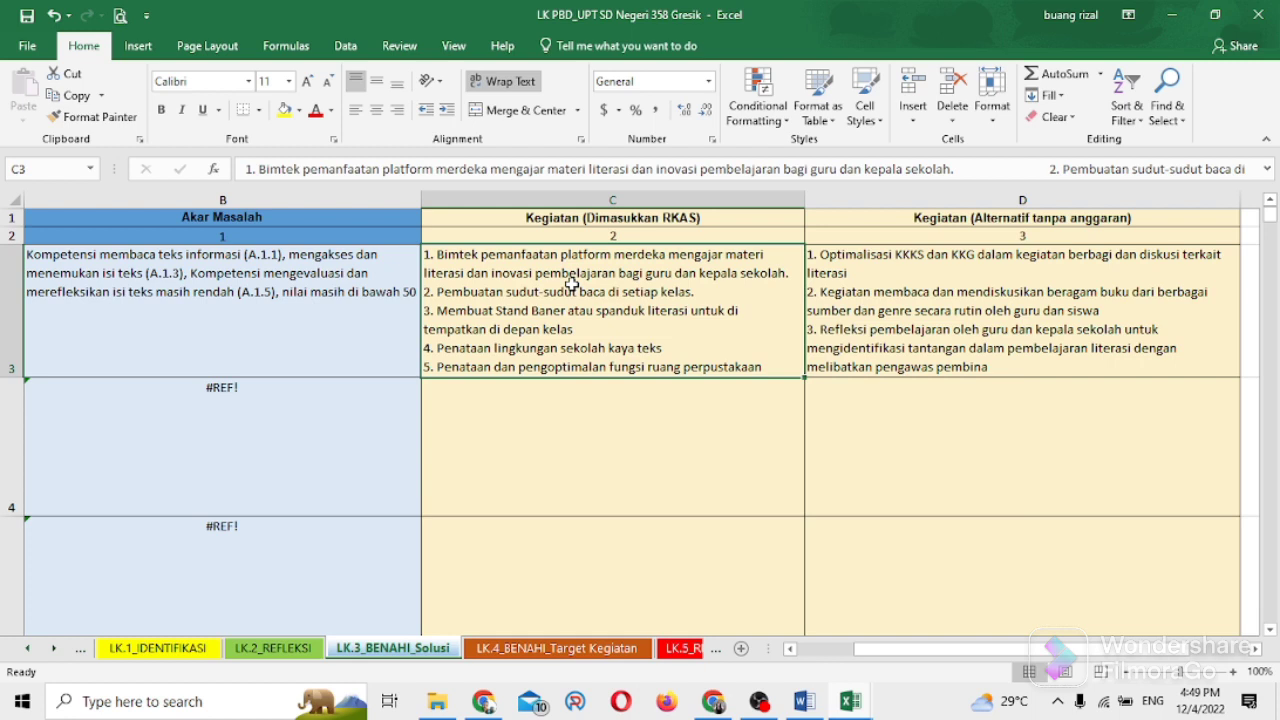
pyautogui.click(872, 276)
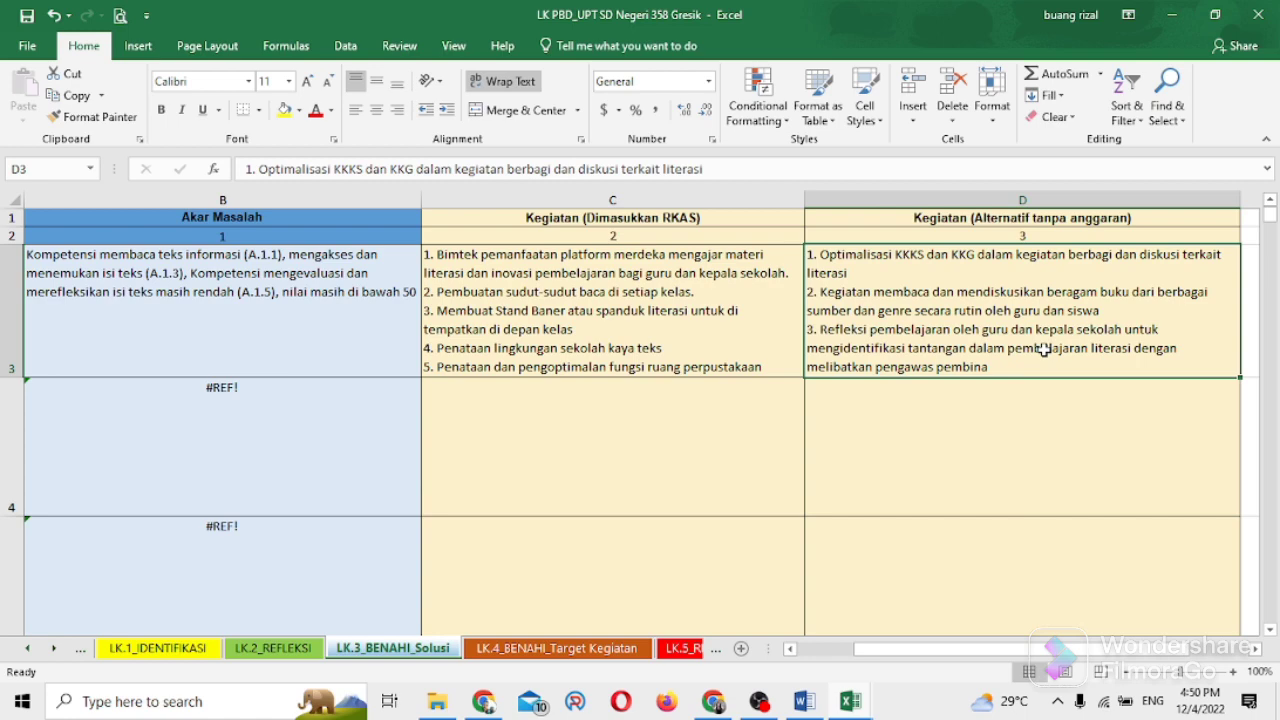
# Review the Kegiatan, Target, Waktu Mulai and Sumber Daya entries of activity 1 in the LK.4_BENAHI_Target Kegiatan worksheet.
pyautogui.hotkey('ctrl', 'pagedown')
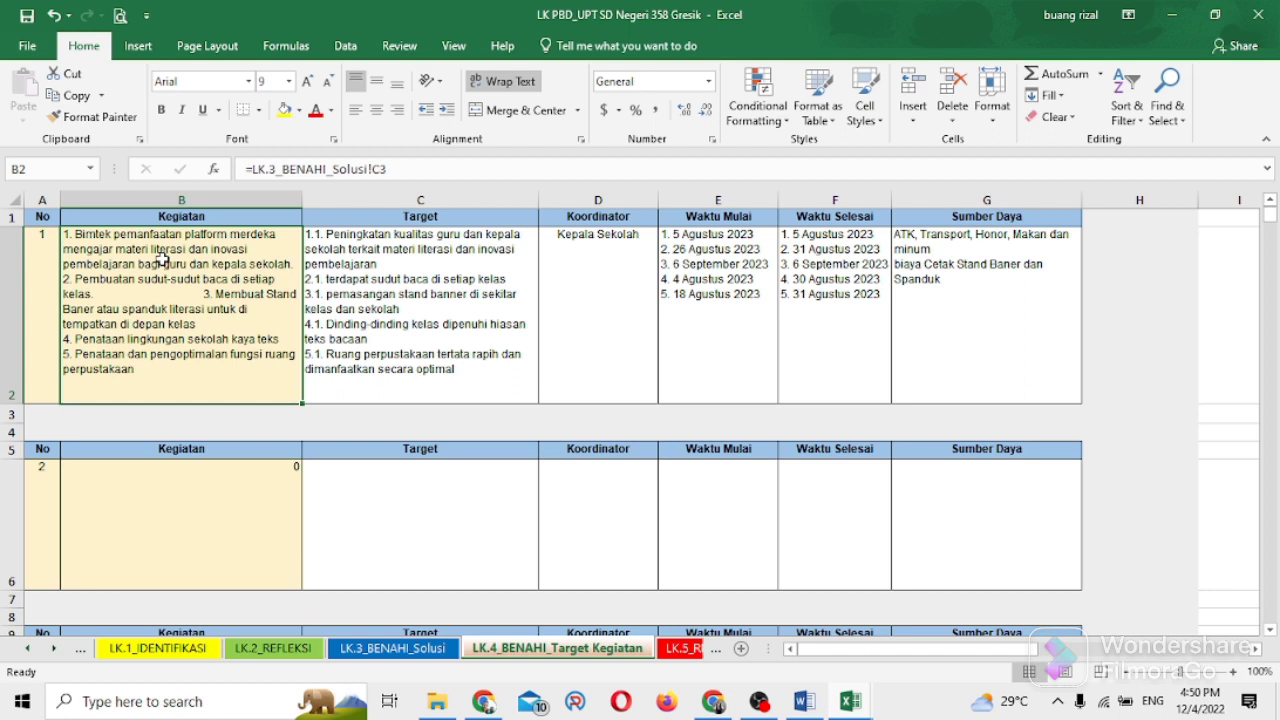
pyautogui.click(387, 266)
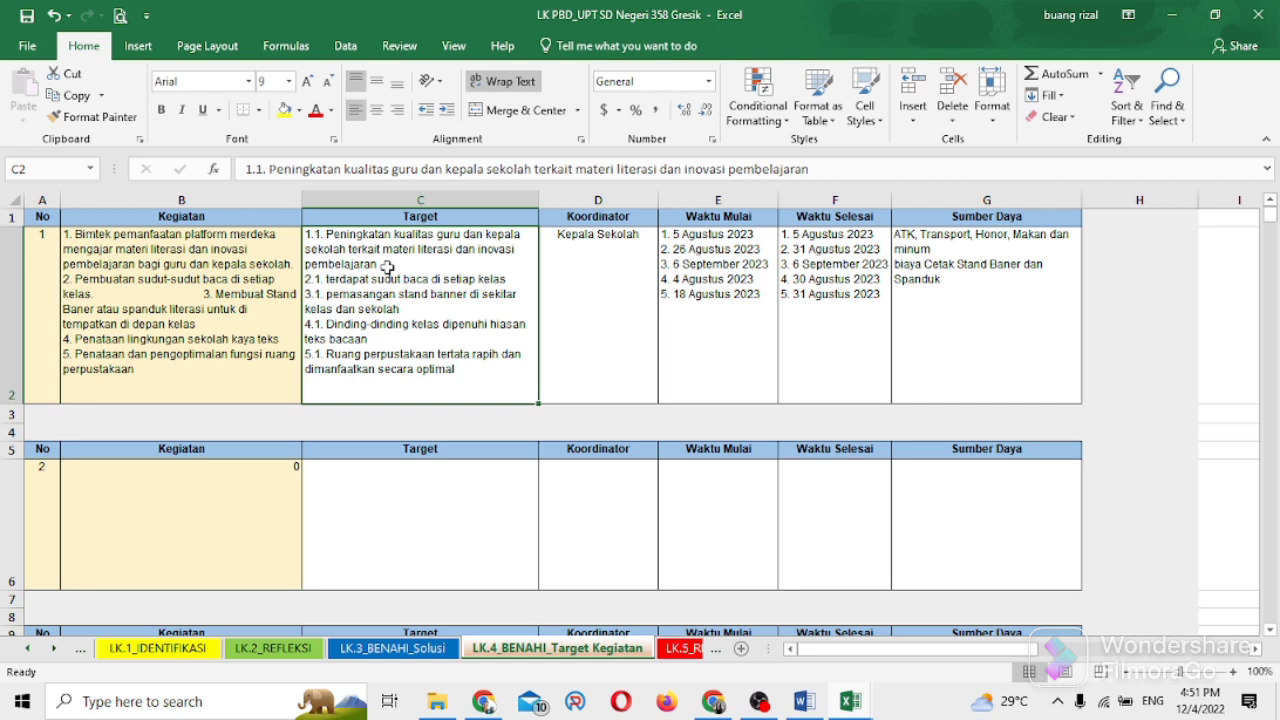
pyautogui.click(718, 256)
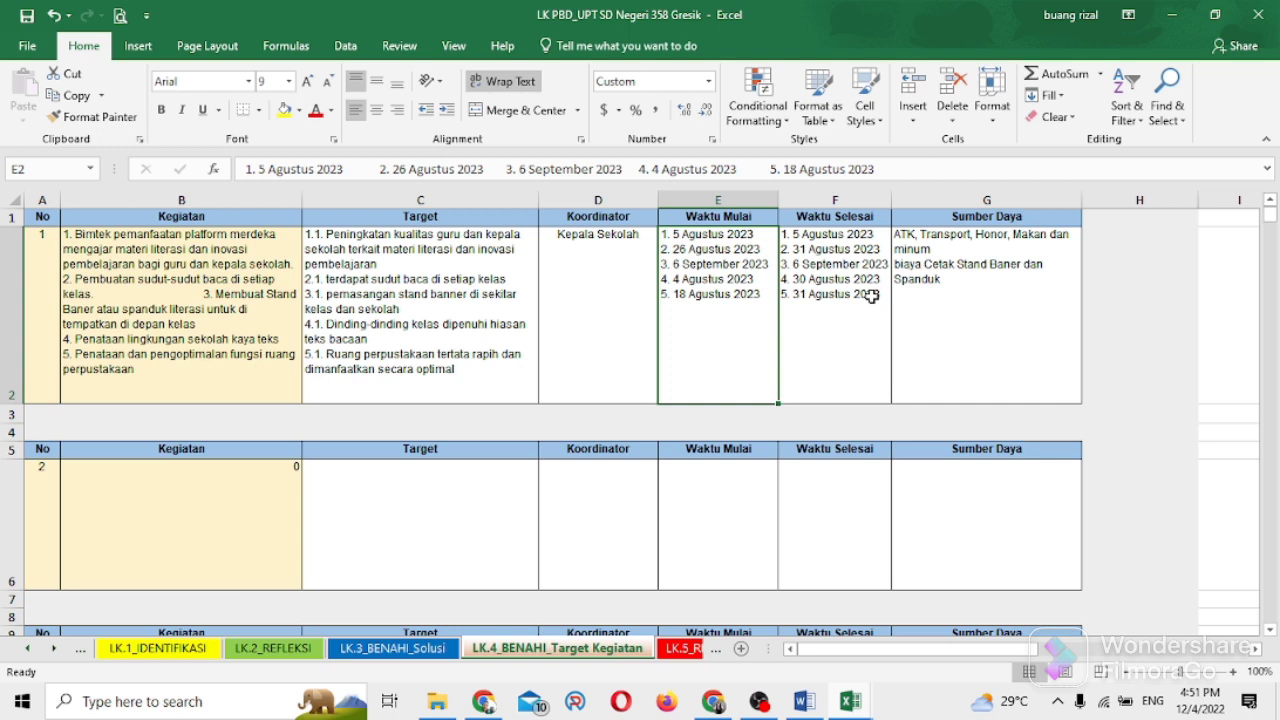
pyautogui.click(959, 244)
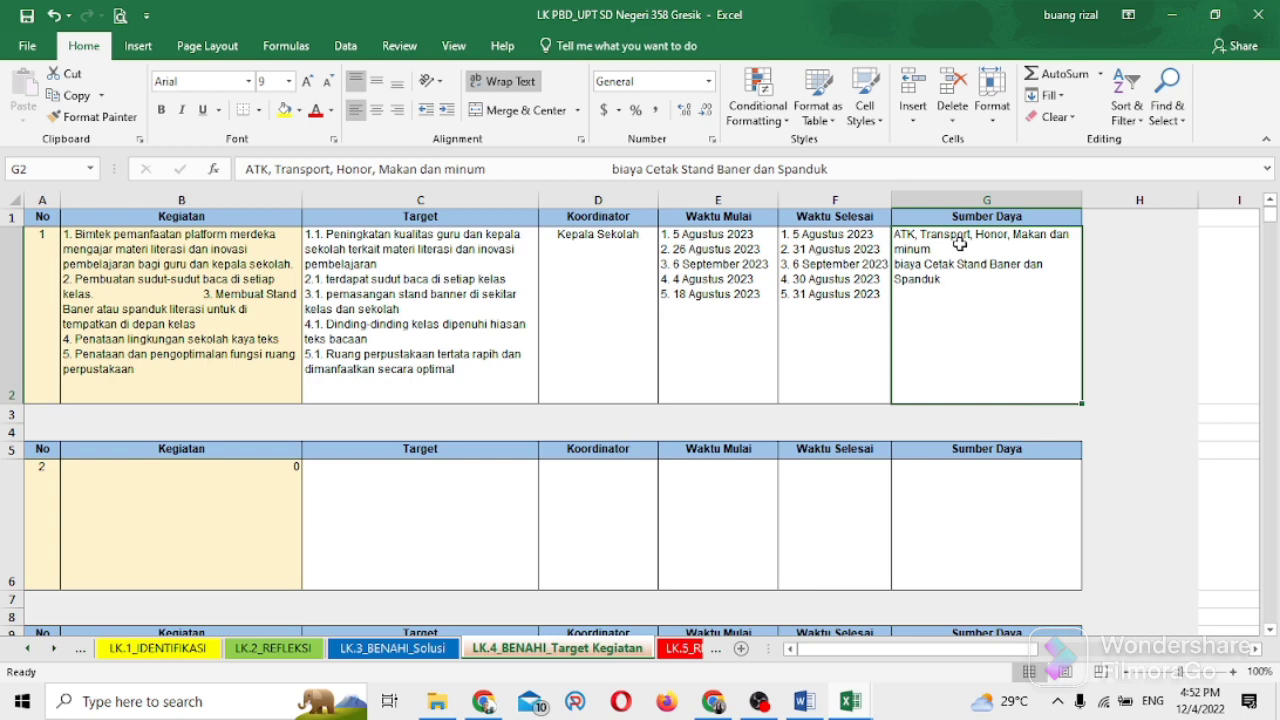
# Review the Kegiatan and Kode Rekening entries in row 4 of the LK.5_RKAS worksheet, ending on cell C4.
pyautogui.hotkey('ctrl', 'pagedown')
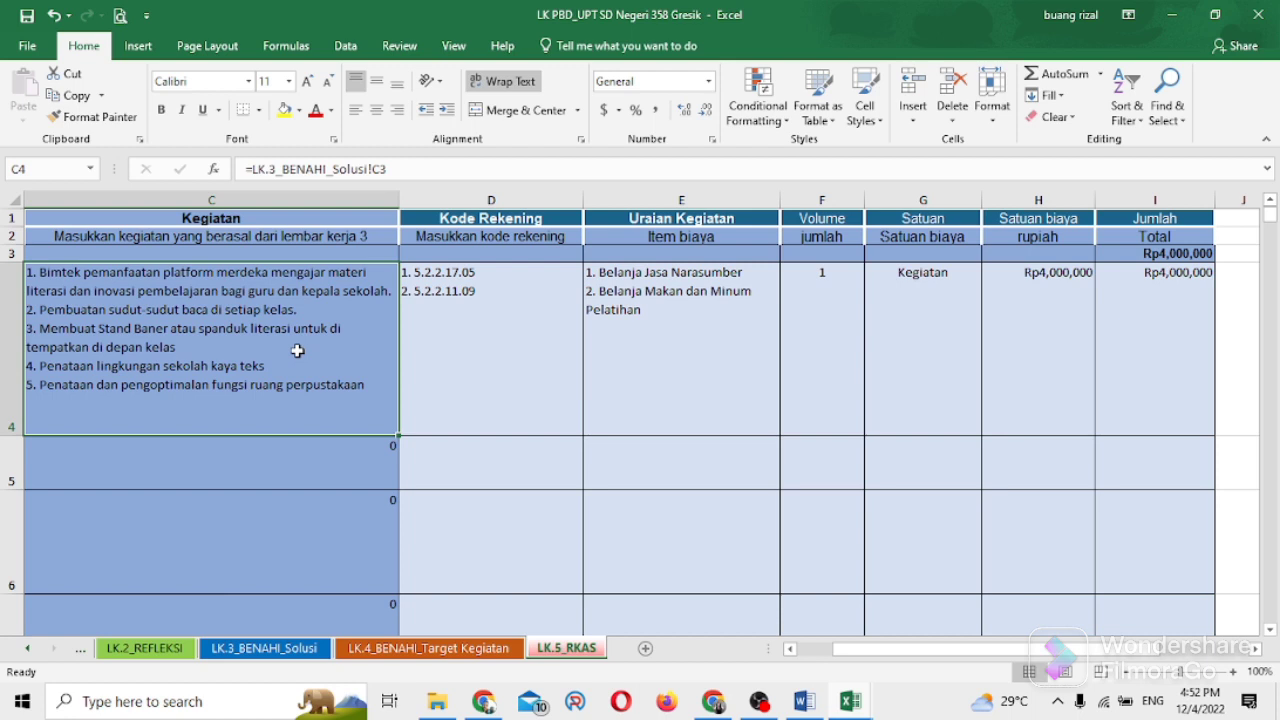
pyautogui.click(516, 351)
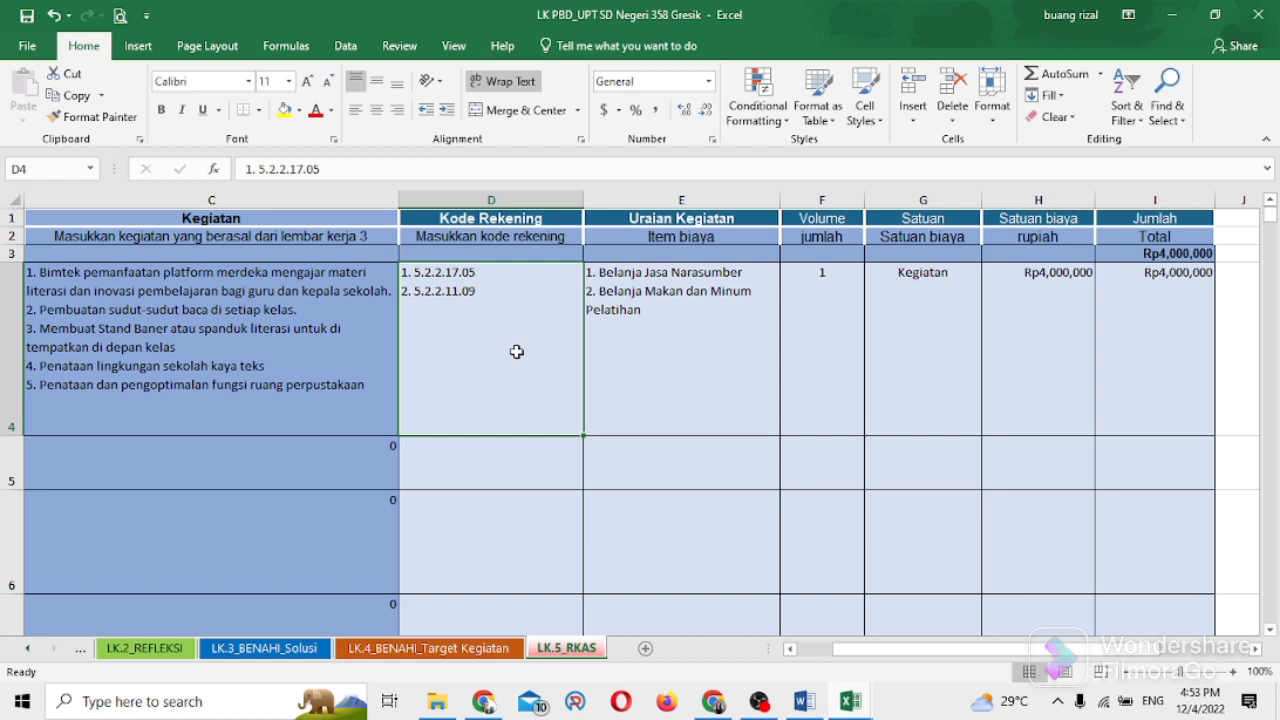
pyautogui.press('Left')
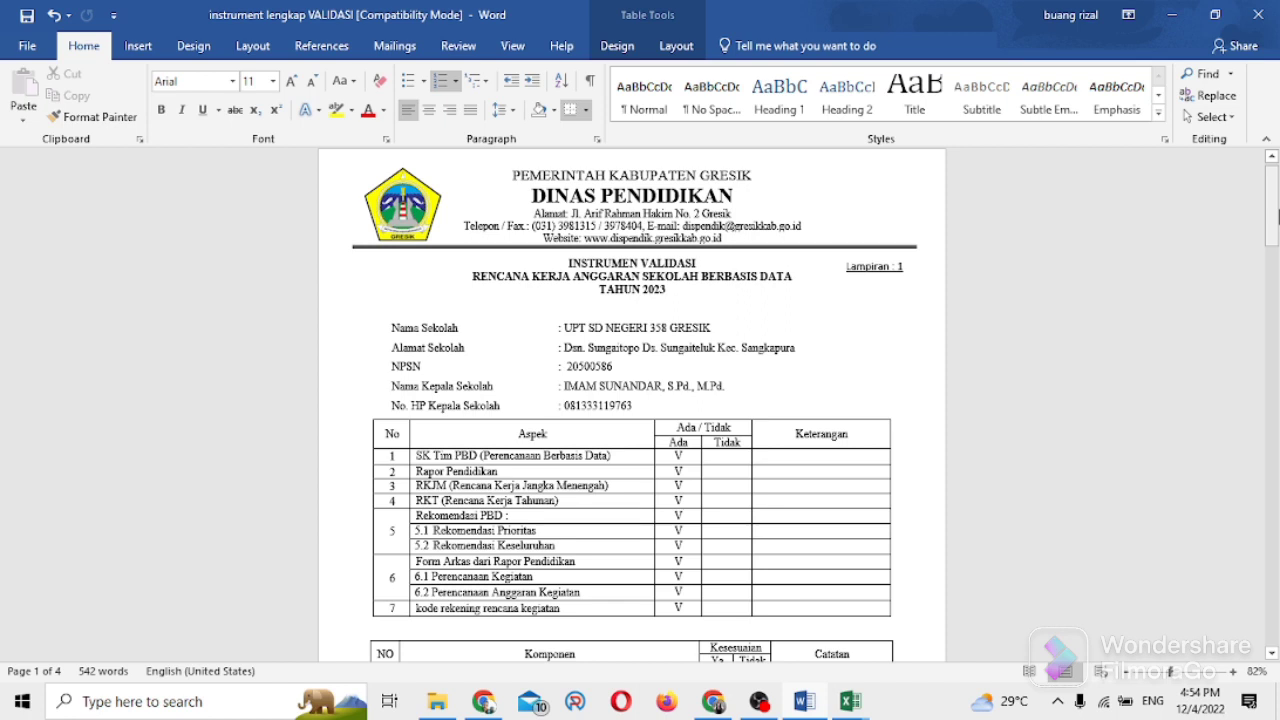
# Review the Word validation instrument down to the Lampiran 2 table and switch back to the LK.5_RKAS worksheet in Excel.
pyautogui.scroll(-3, 635, 325)
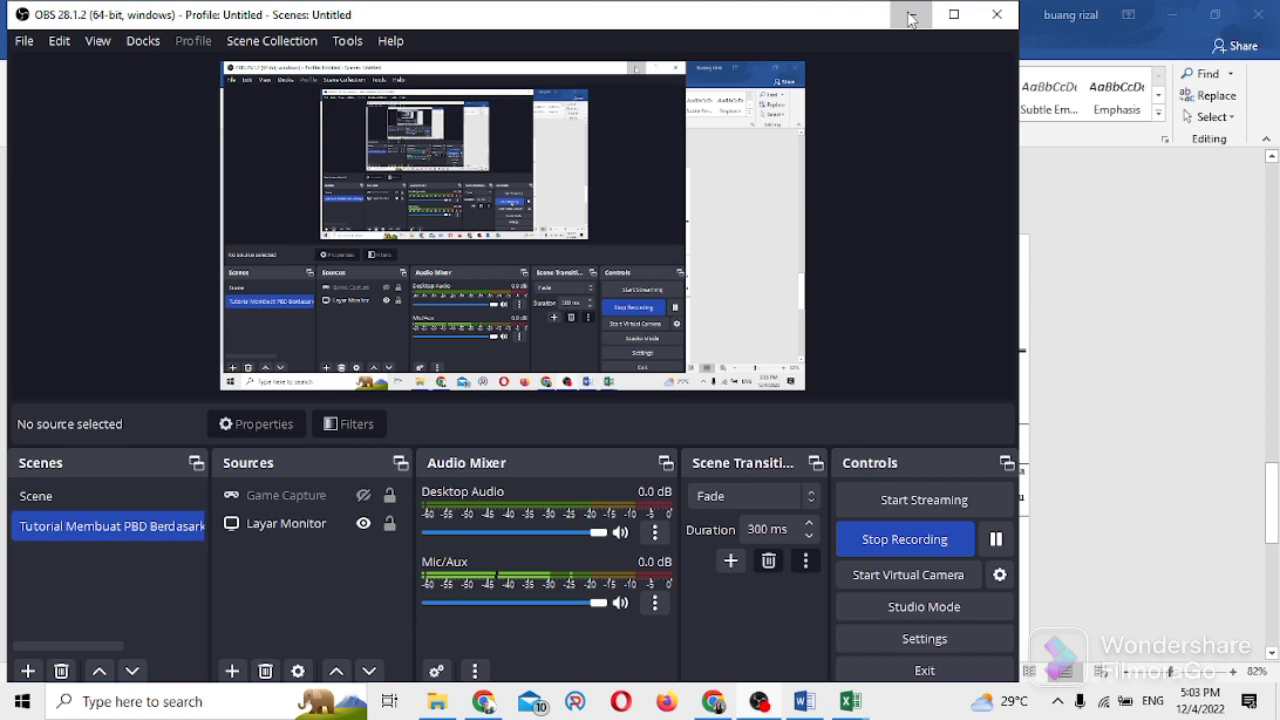
pyautogui.click(910, 17)
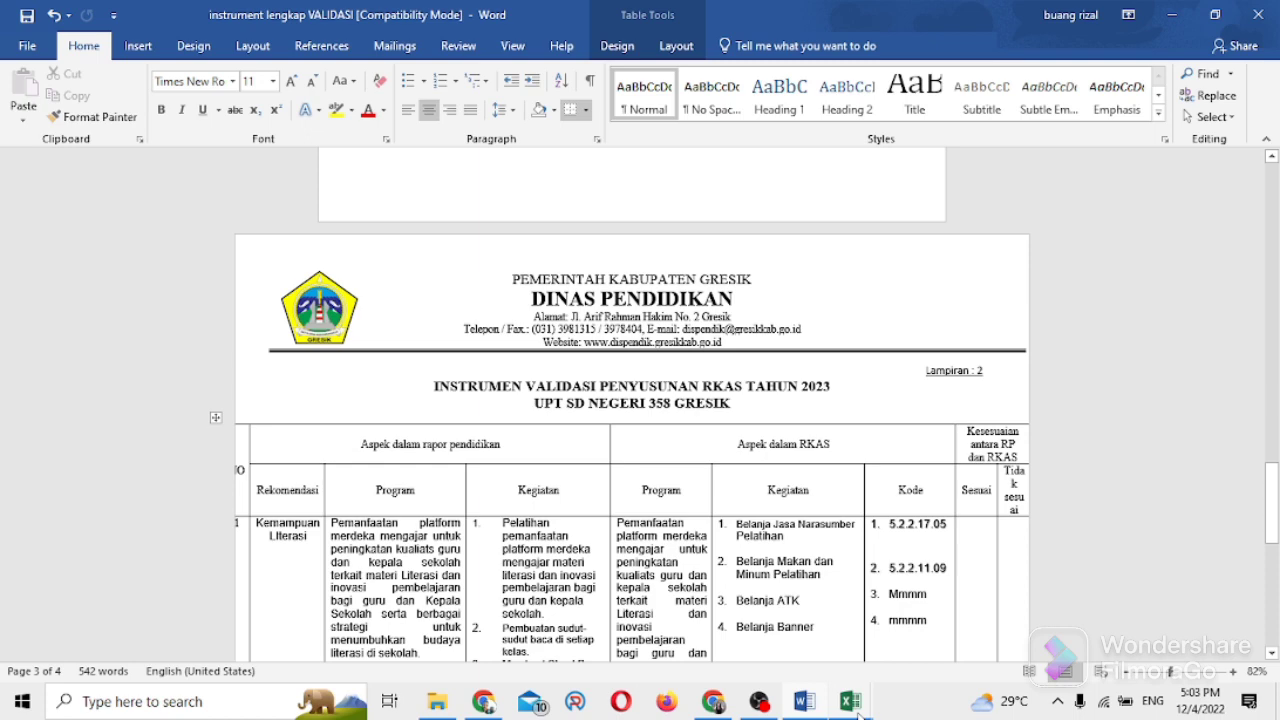
pyautogui.click(852, 705)
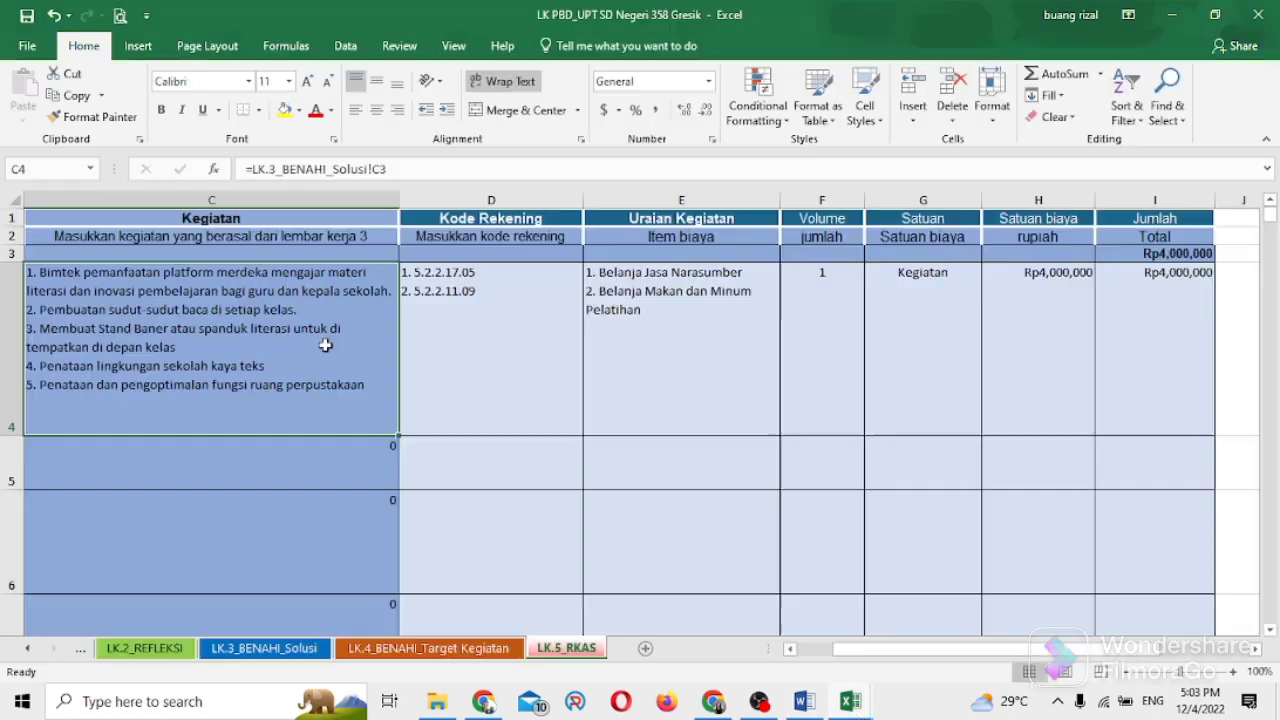